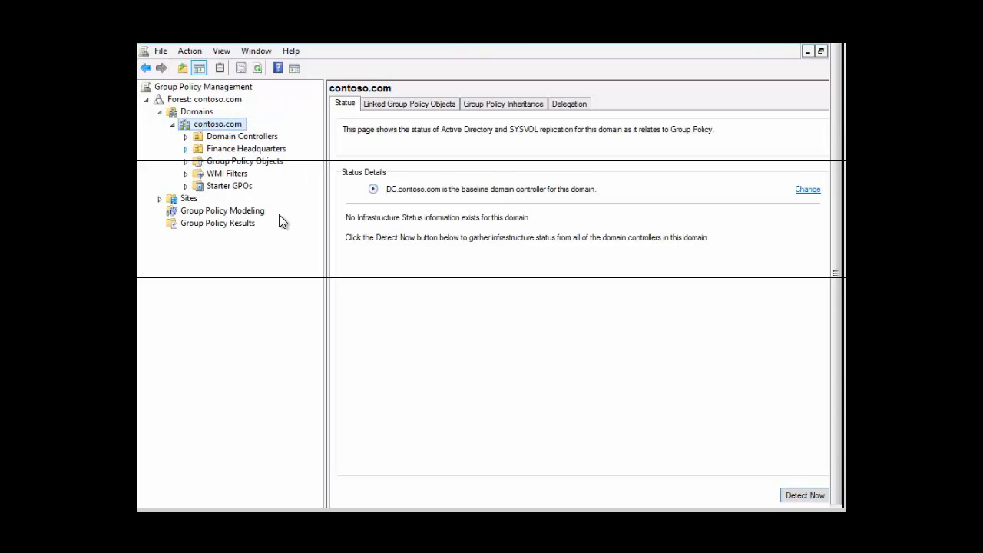
Open the Wallpaper for Finance policy link under the Finance Headquarters organizational unit and acknowledge the link notice
click(186, 151)
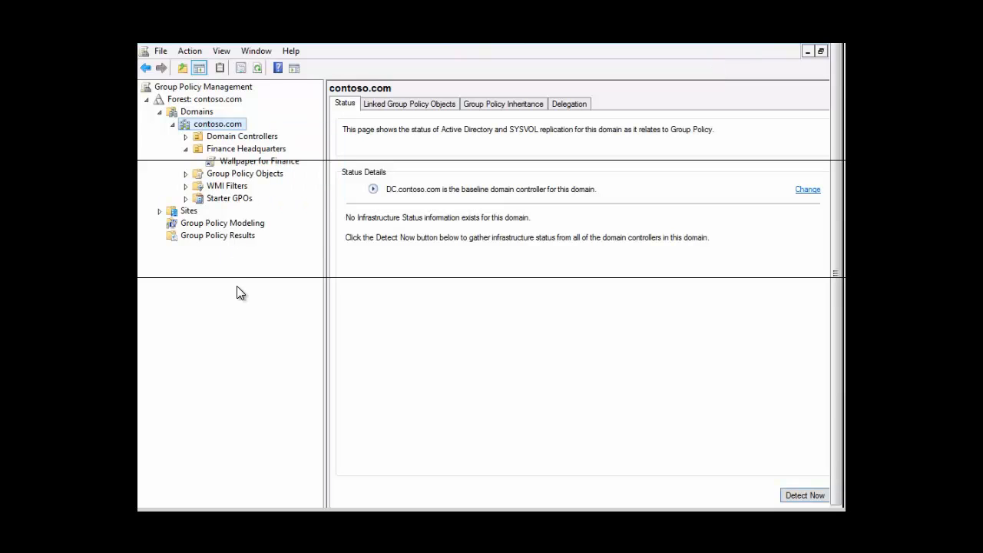
click(248, 164)
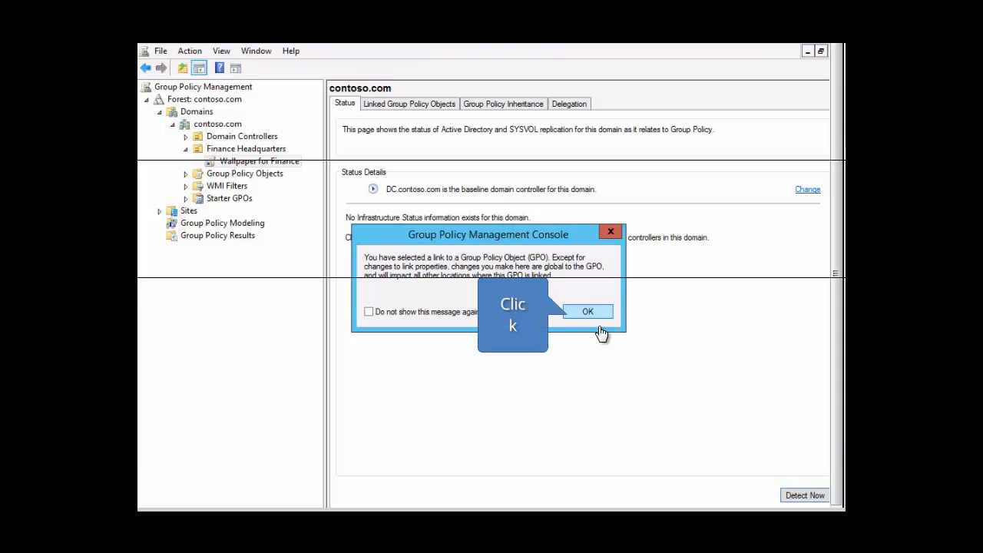
click(588, 314)
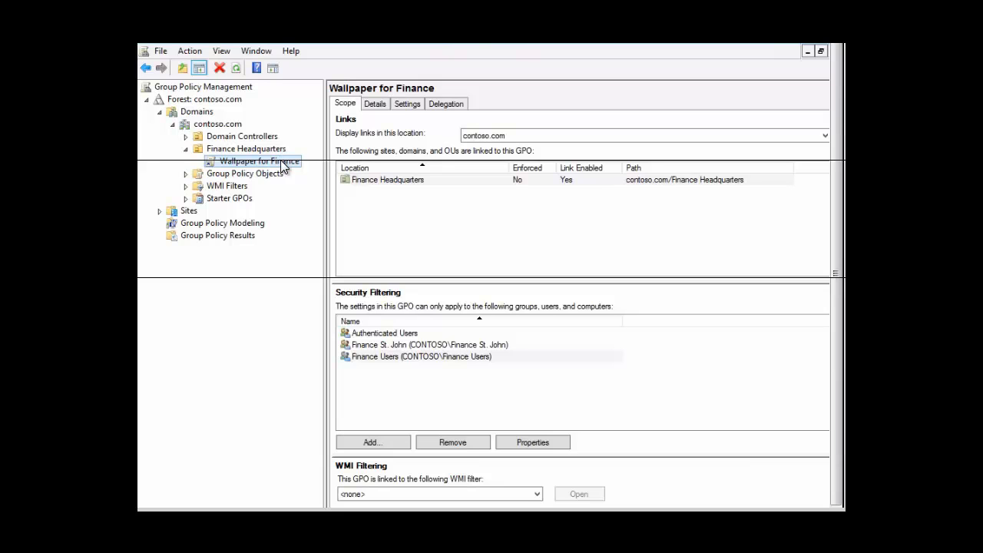
Remove Authenticated Users from the security filtering of the Wallpaper for Finance policy
click(420, 356)
click(377, 336)
click(451, 444)
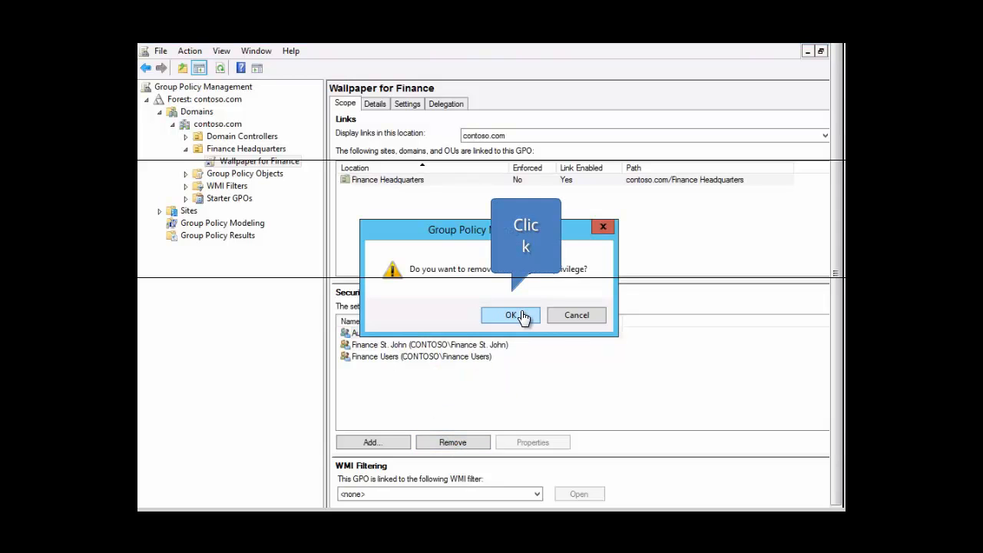
click(522, 316)
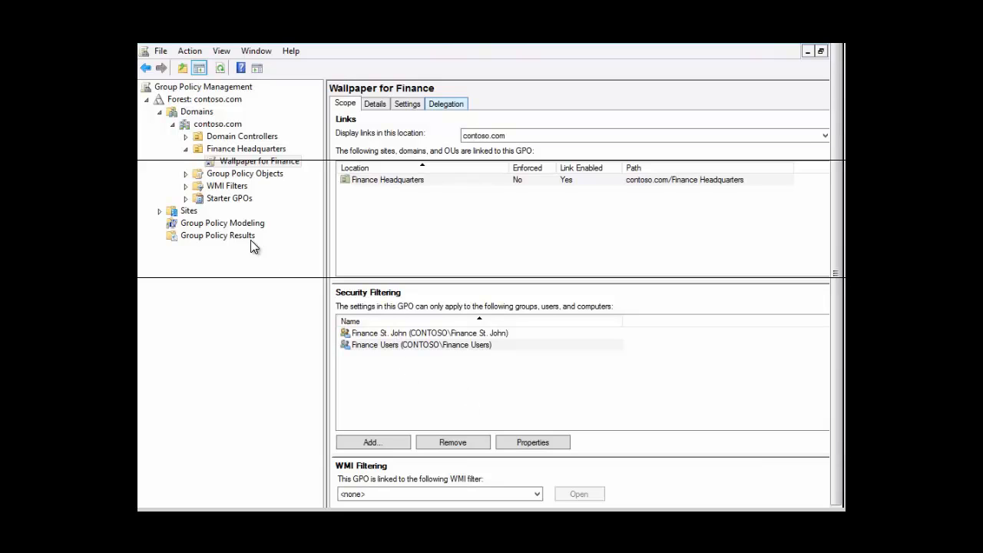
Deny the Finance Users group Read and Apply group policy in the policy's advanced delegation settings, then return to its scope
click(438, 106)
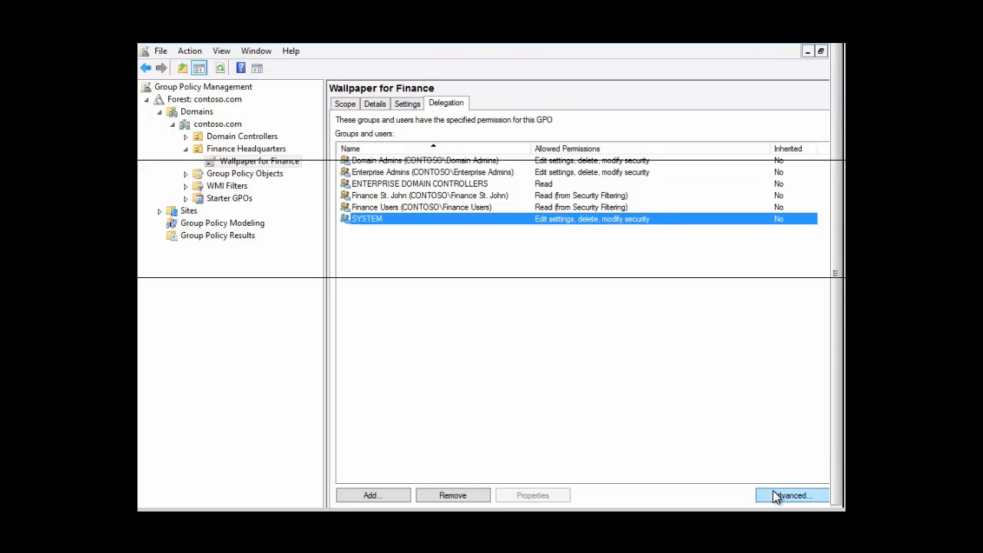
click(811, 497)
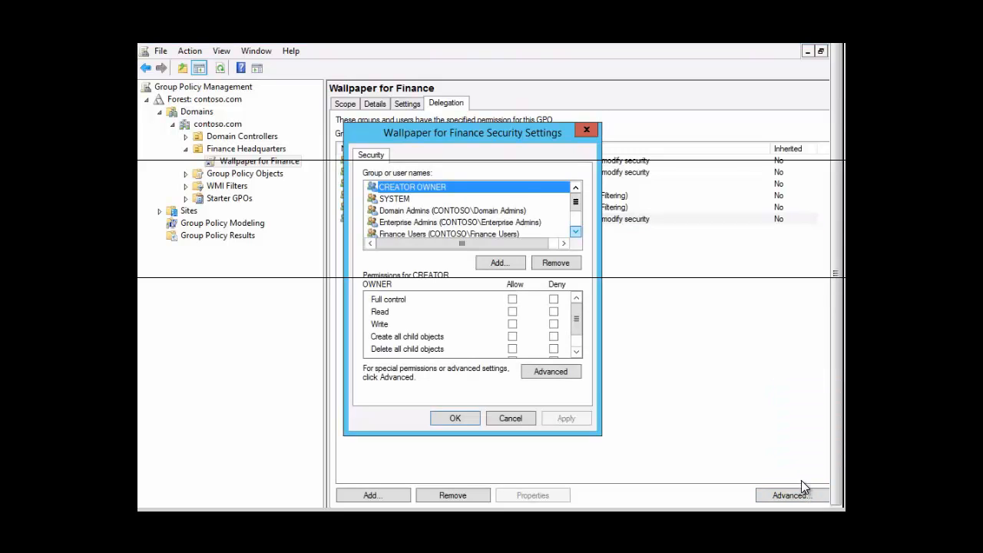
click(575, 234)
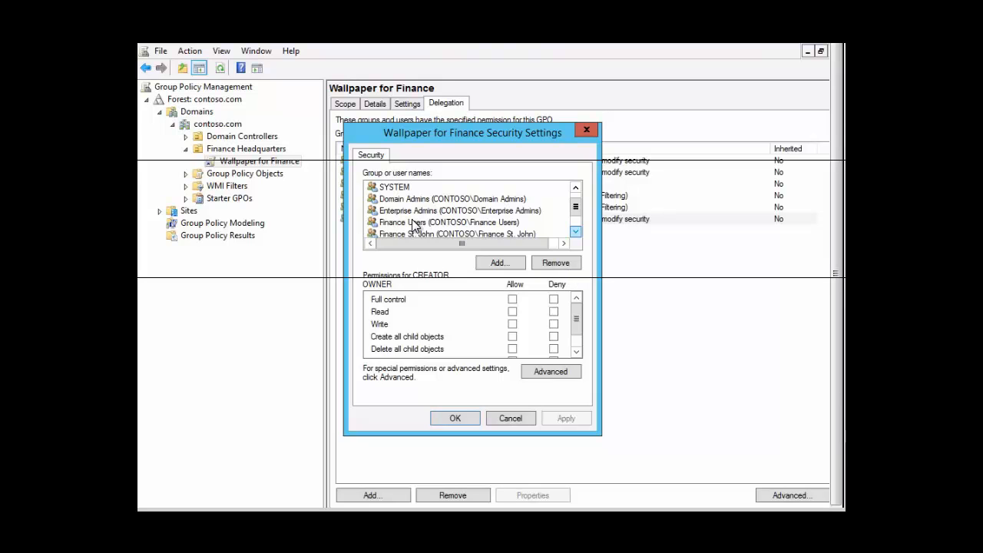
click(575, 235)
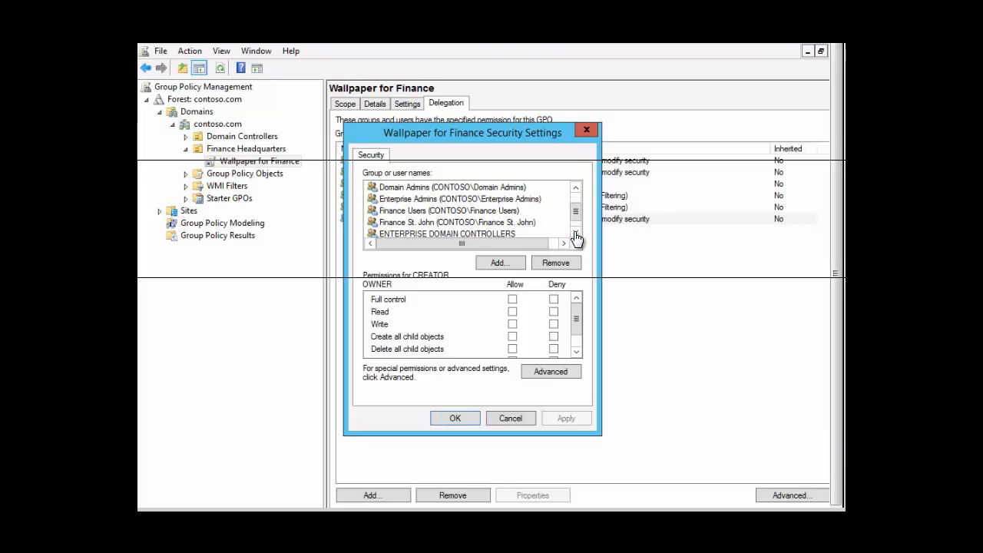
click(426, 212)
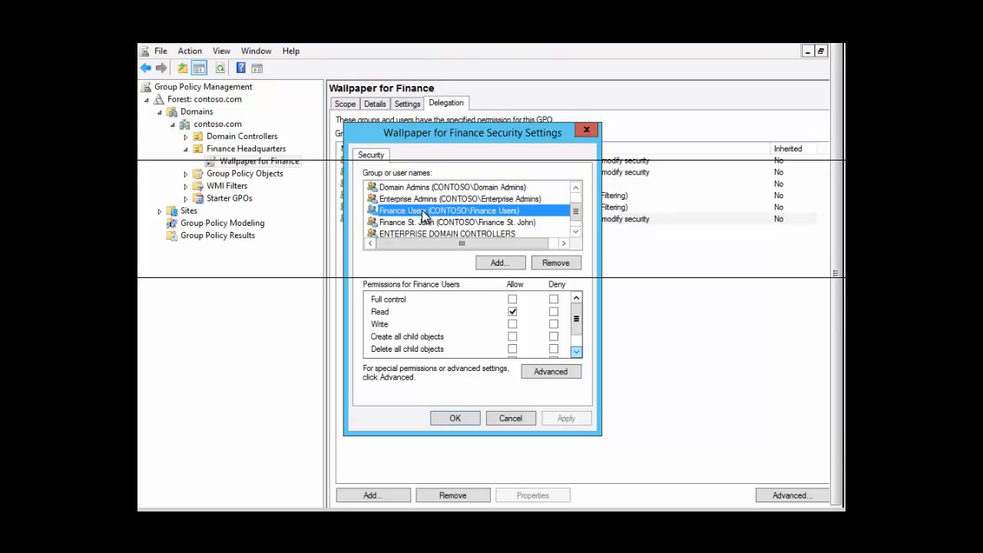
click(576, 353)
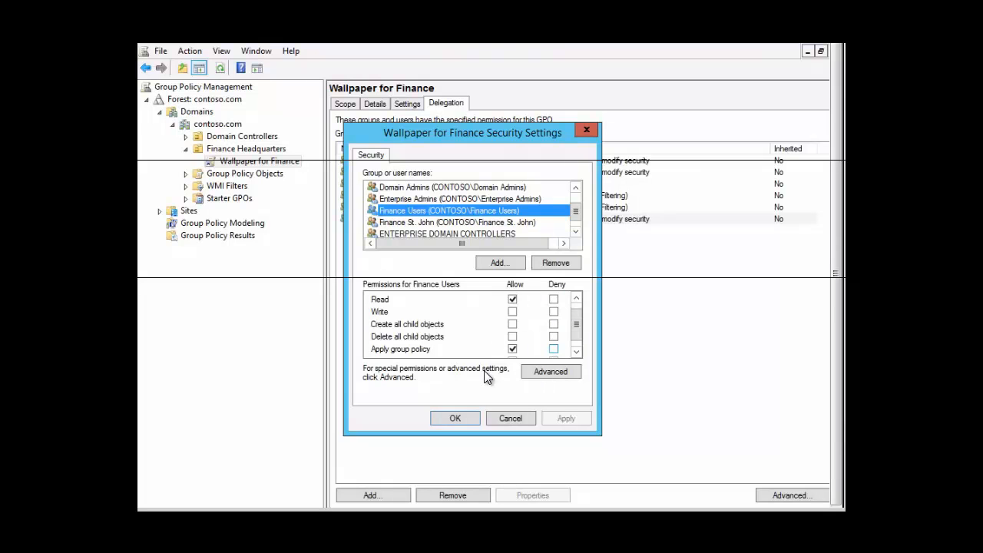
click(553, 349)
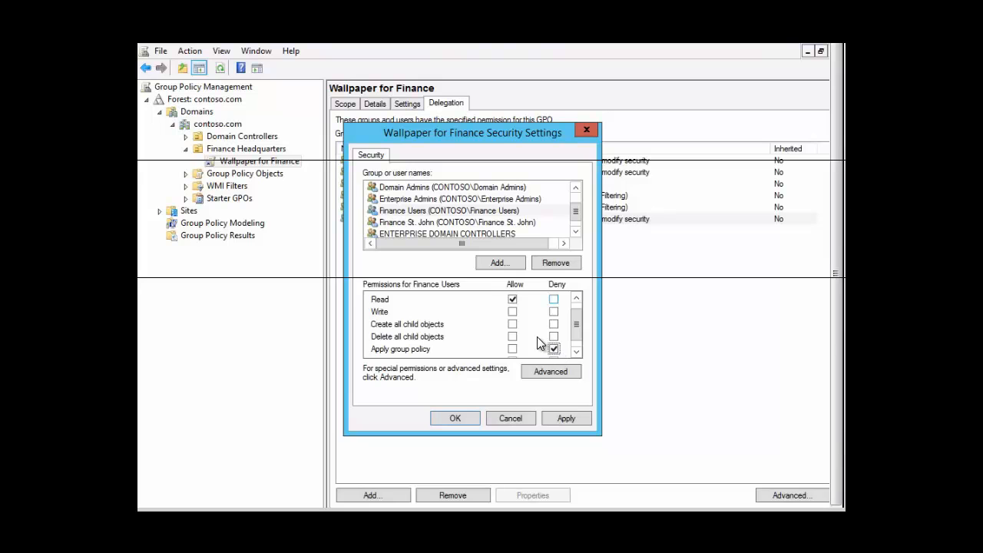
click(554, 301)
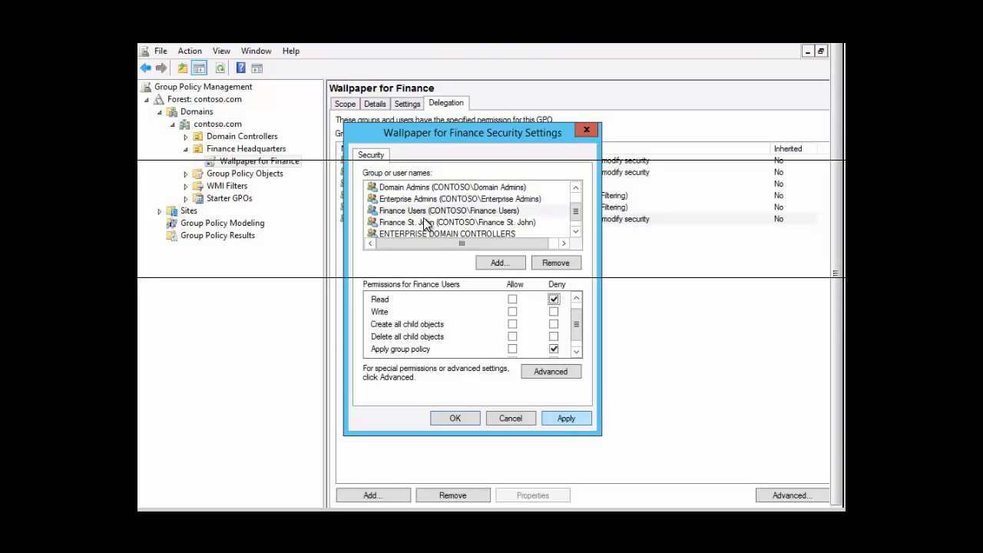
click(567, 419)
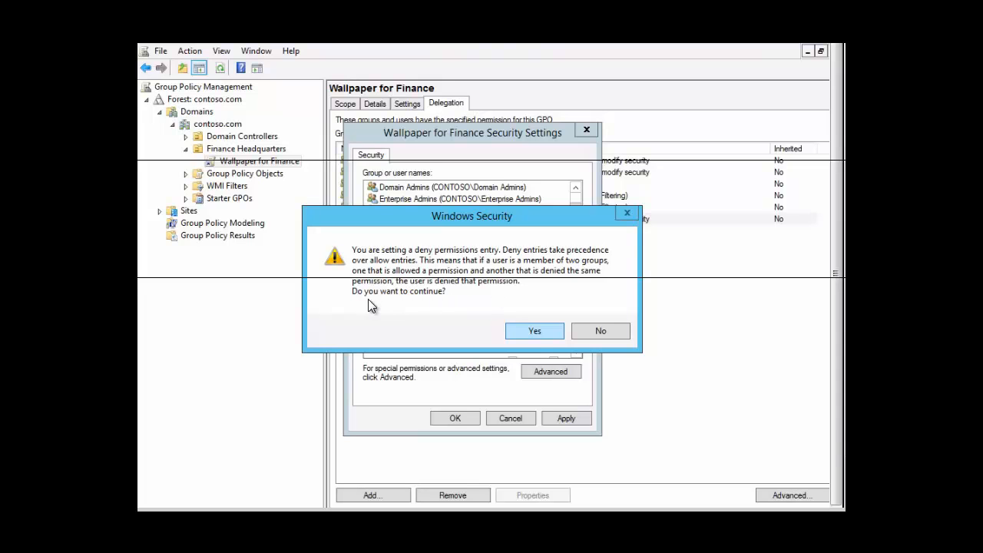
click(534, 332)
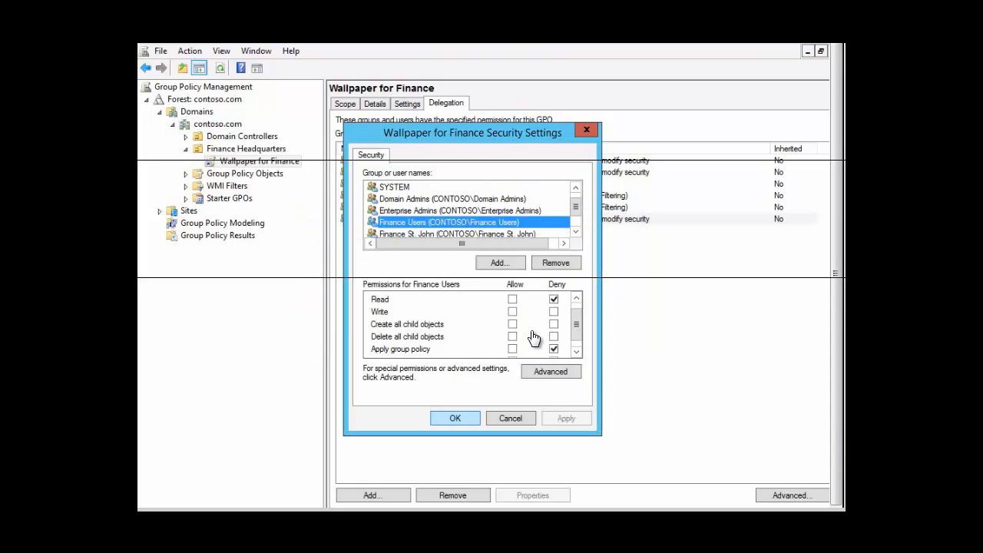
click(454, 419)
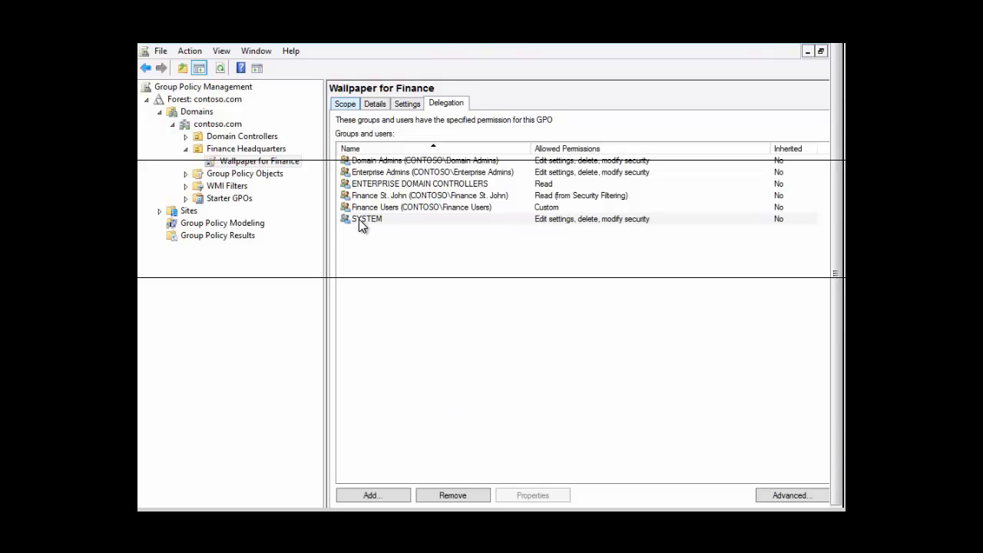
click(343, 106)
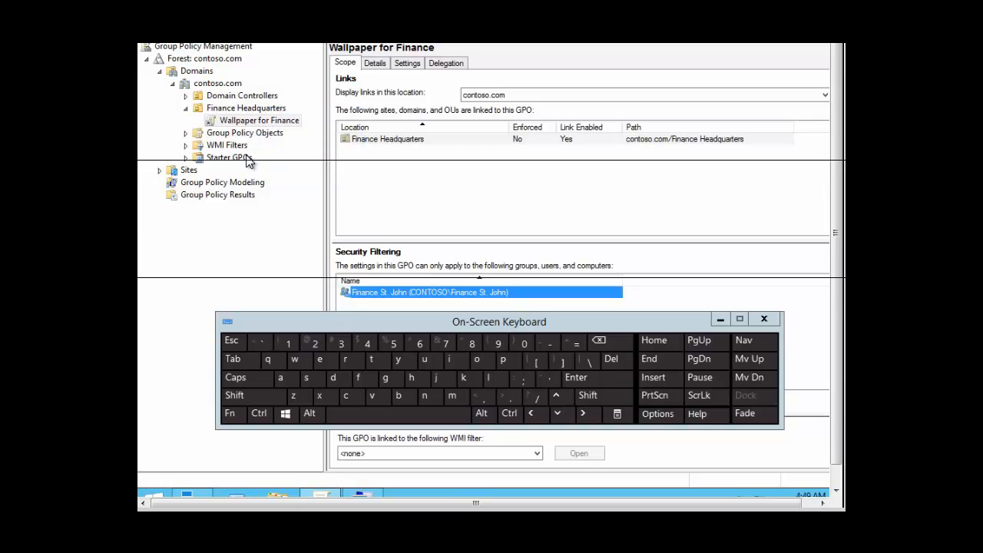
Create a new WMI filter in the contoso.com domain and name it "finance machines"
right_click(227, 147)
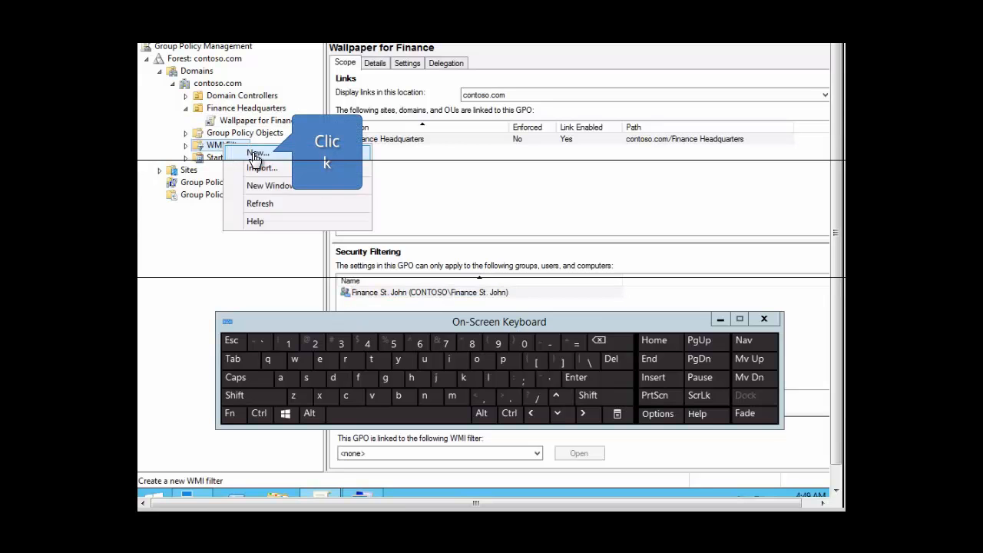
click(255, 154)
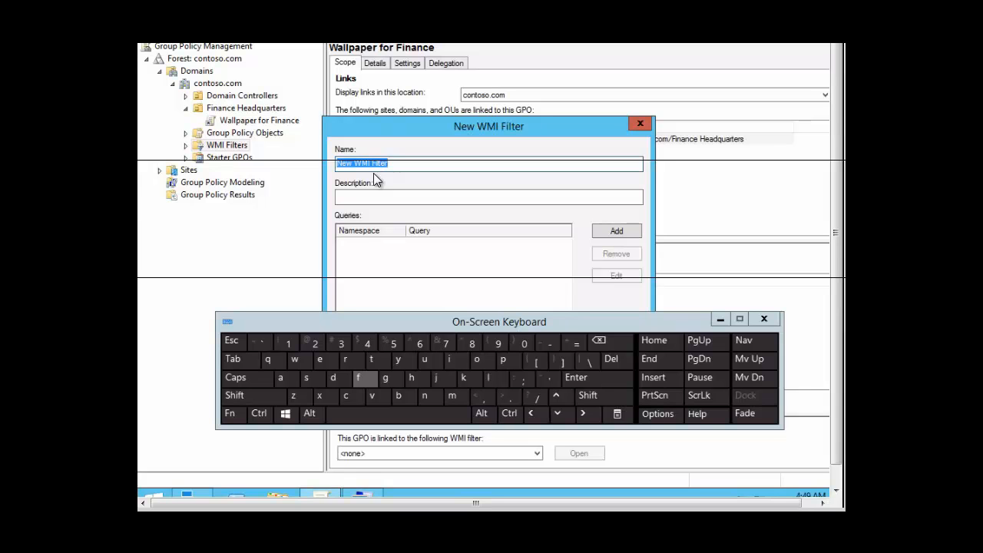
click(365, 380)
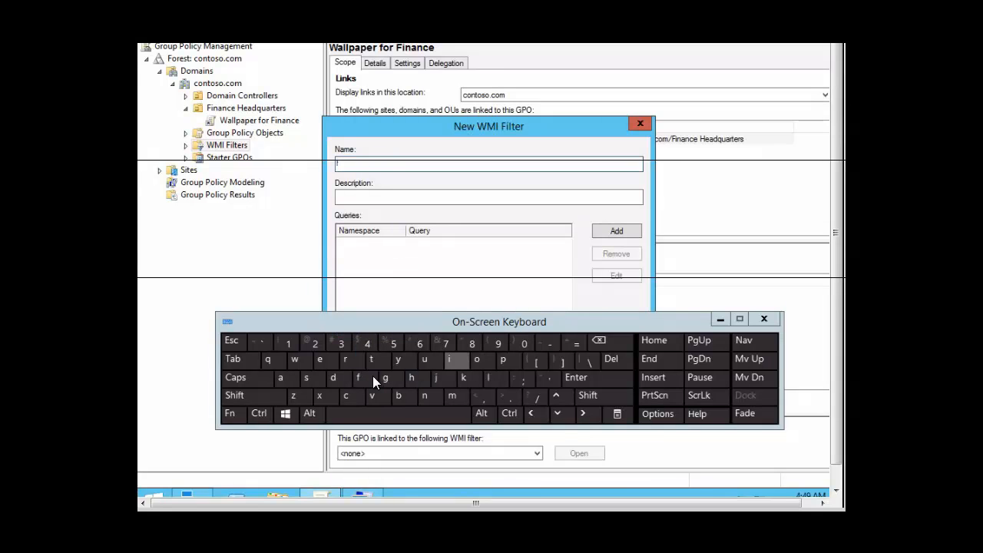
click(452, 362)
click(429, 397)
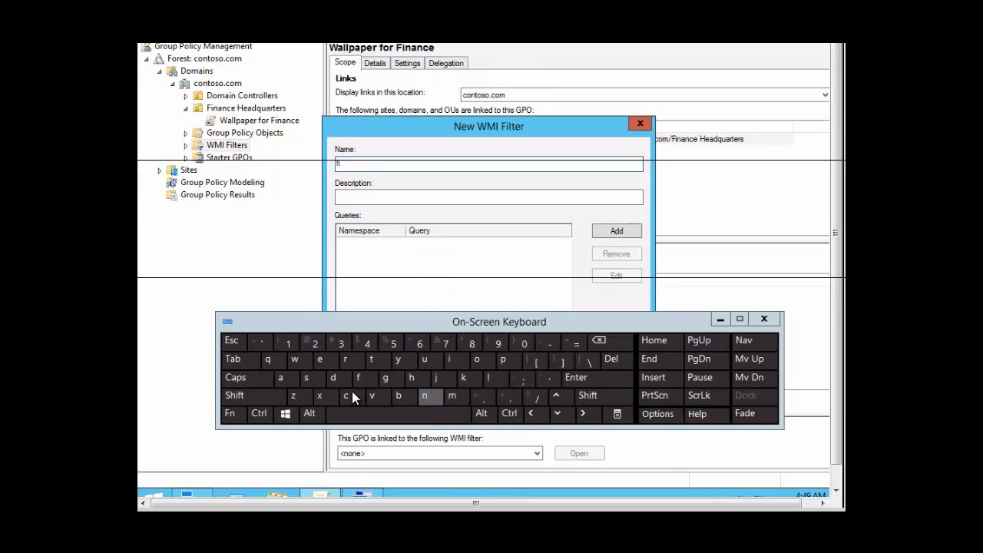
click(280, 377)
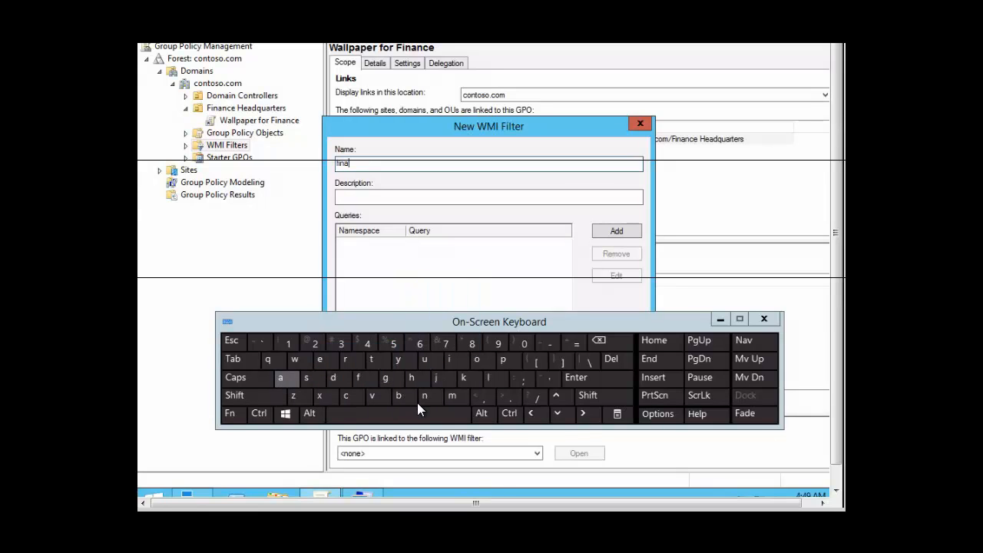
click(346, 397)
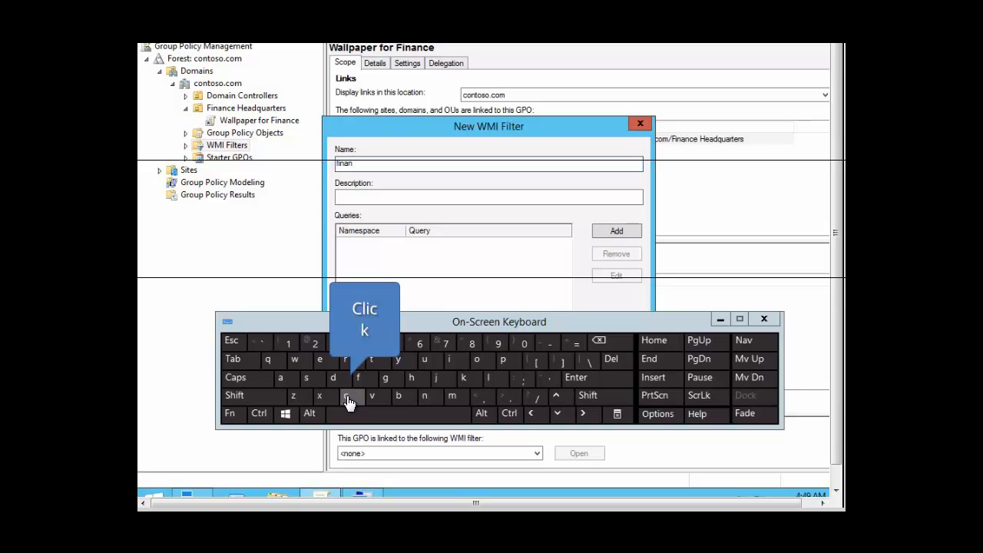
click(321, 363)
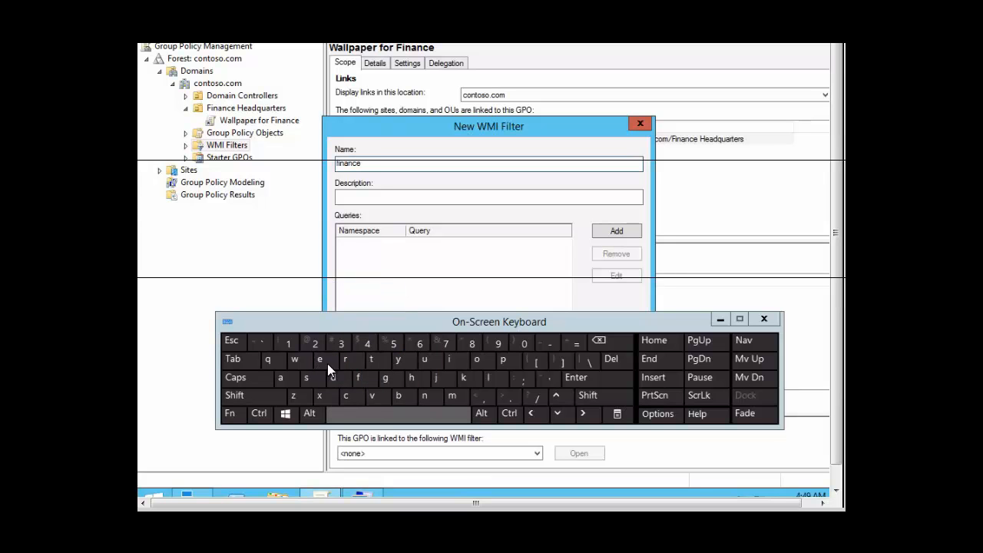
click(378, 418)
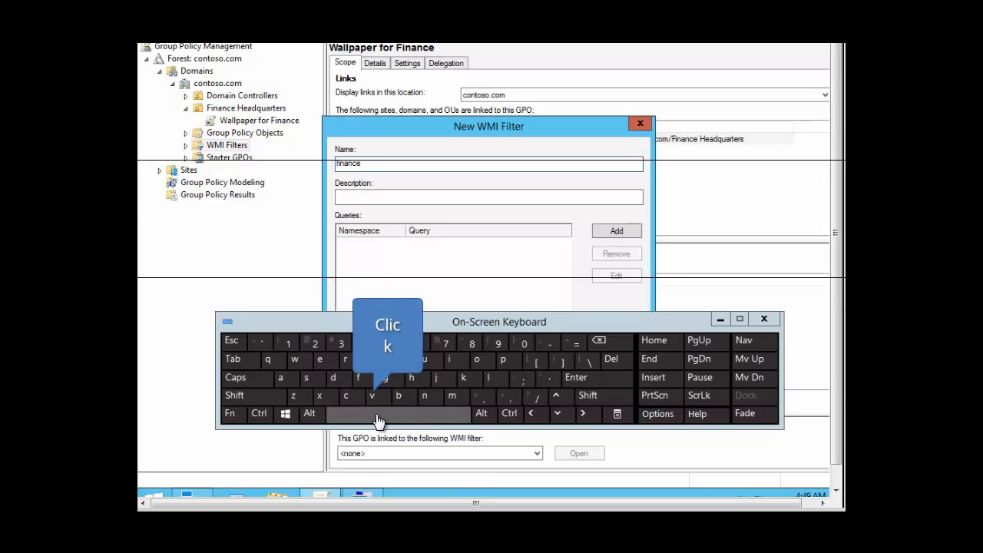
click(455, 399)
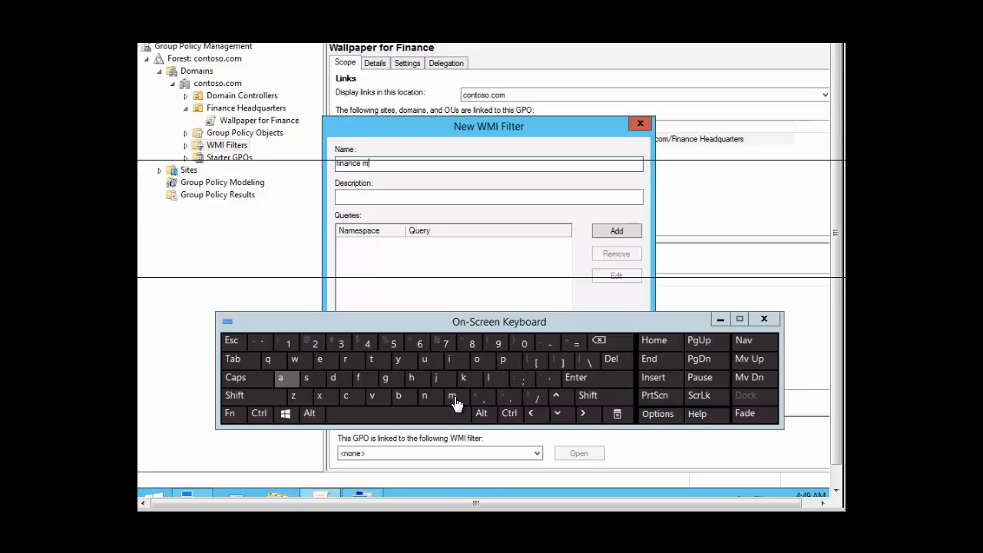
click(284, 378)
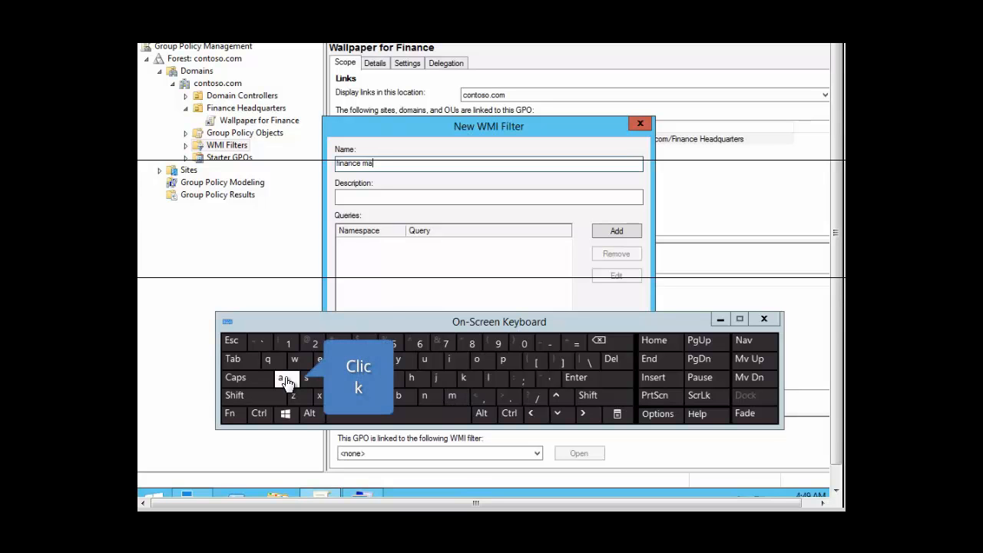
click(347, 397)
click(412, 384)
click(450, 362)
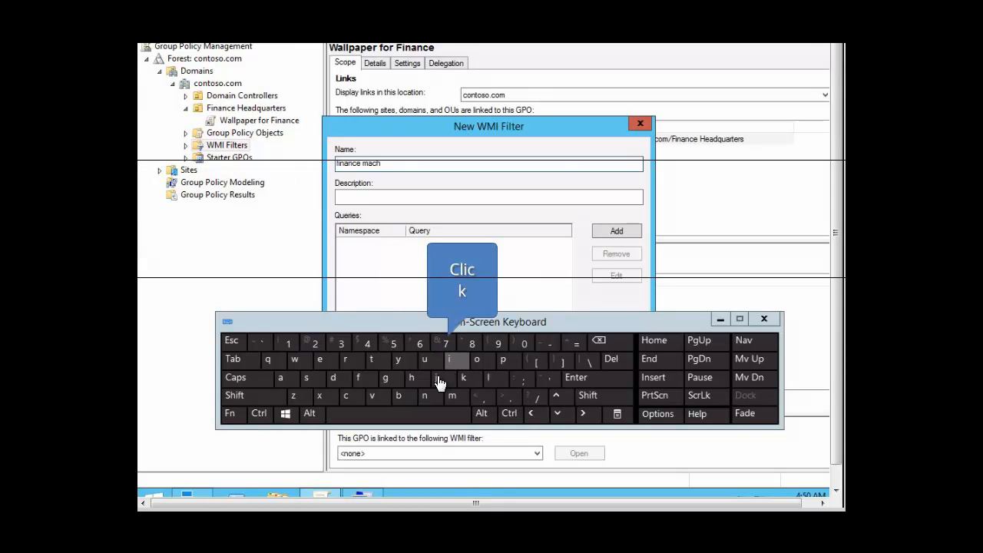
click(425, 396)
click(321, 361)
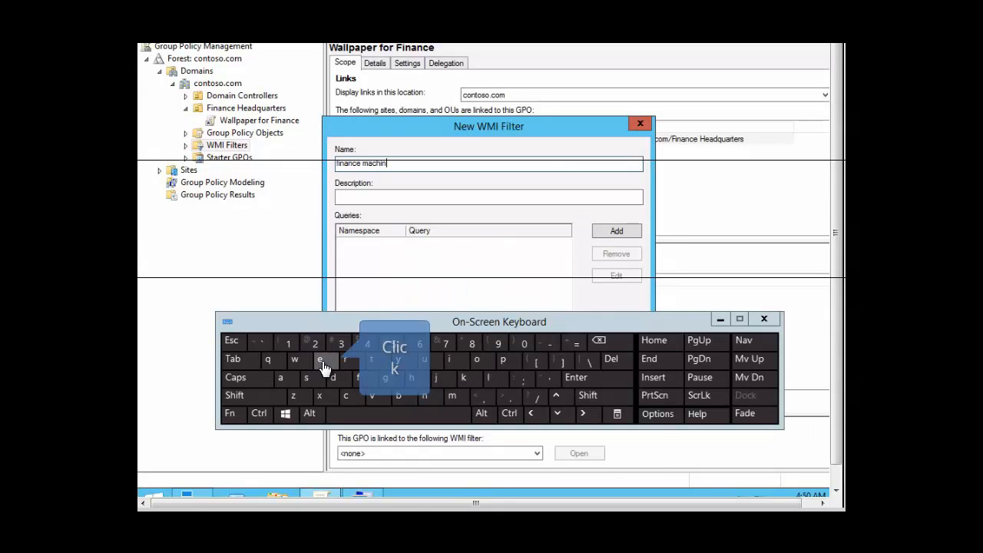
click(311, 377)
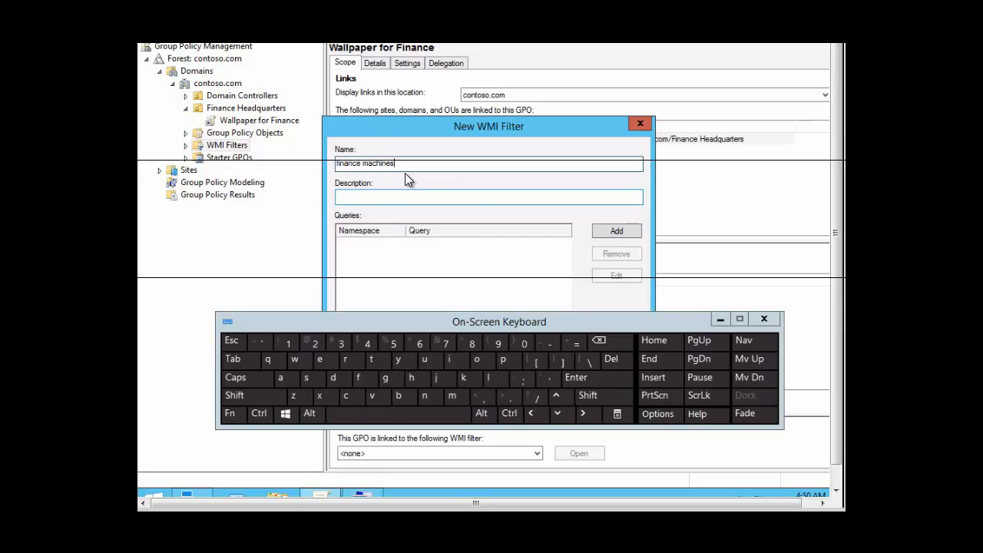
Enter "only windows 8 and 8.1" as the description of the new finance machines WMI filter
click(378, 203)
click(375, 203)
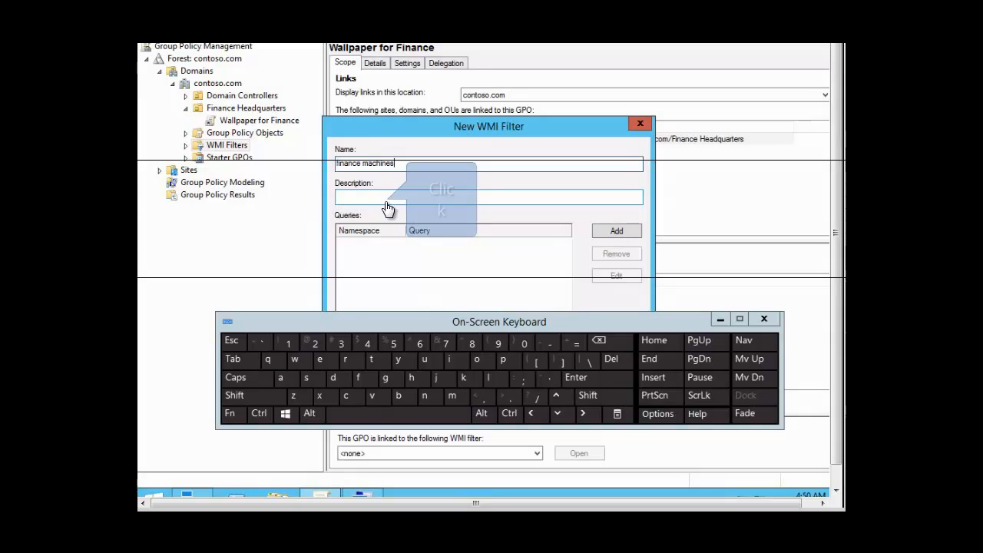
click(371, 201)
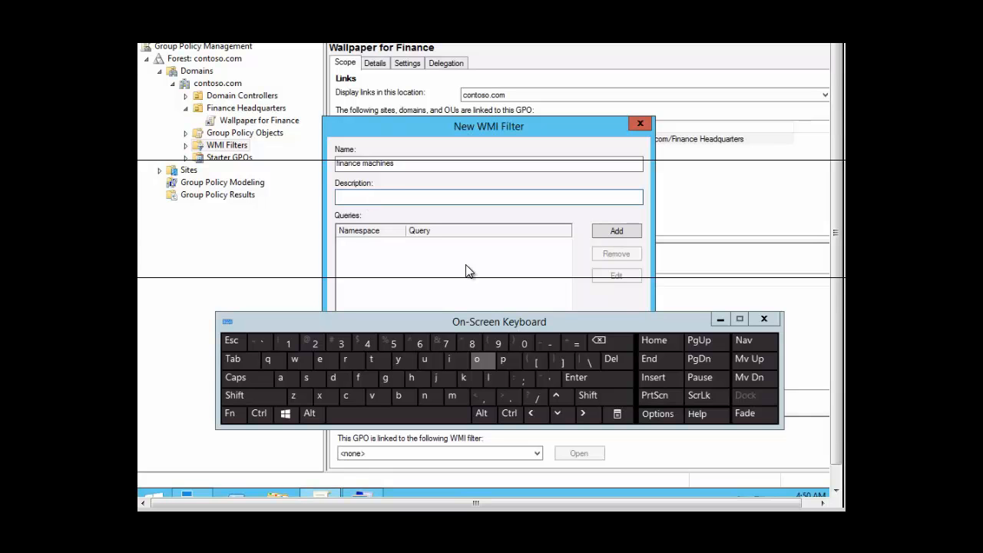
click(477, 366)
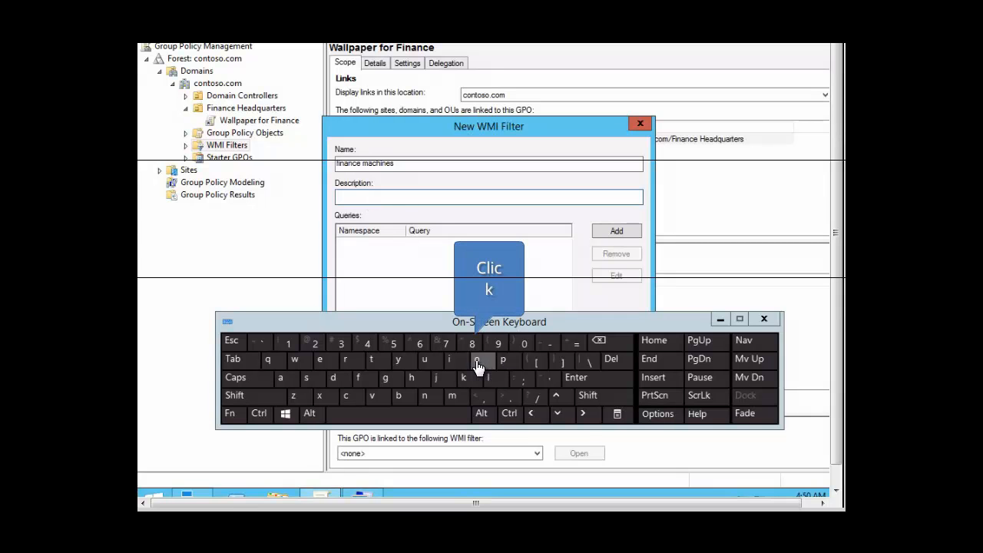
click(427, 396)
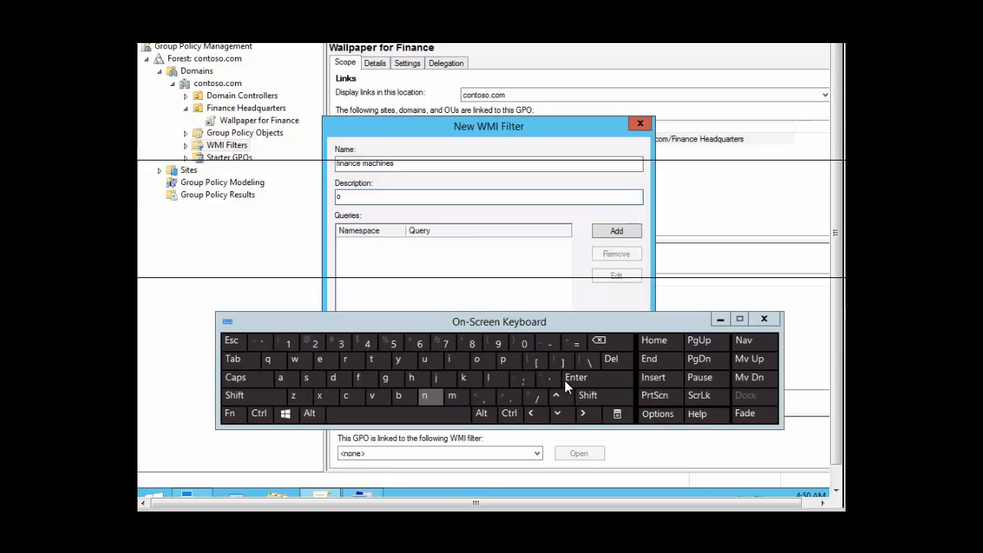
click(491, 378)
click(398, 363)
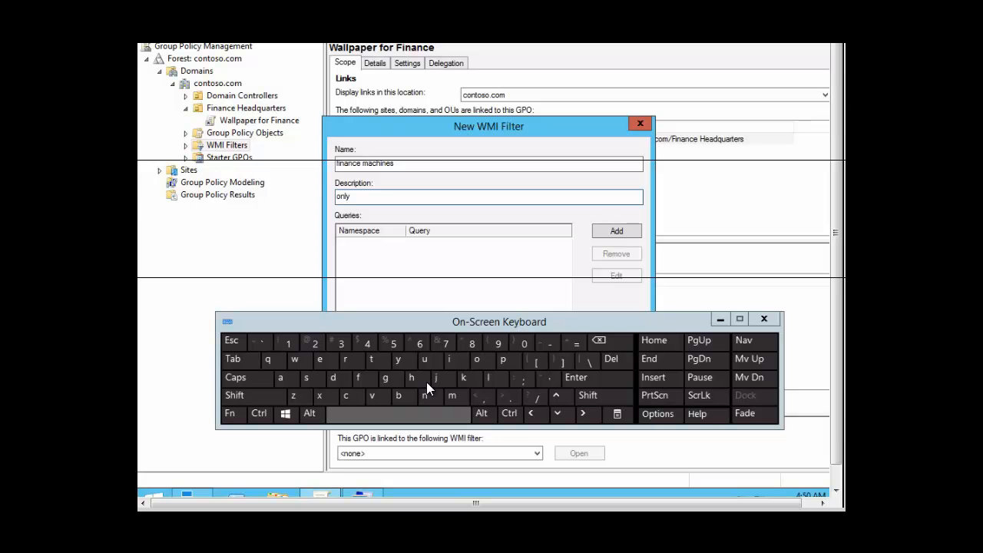
click(411, 421)
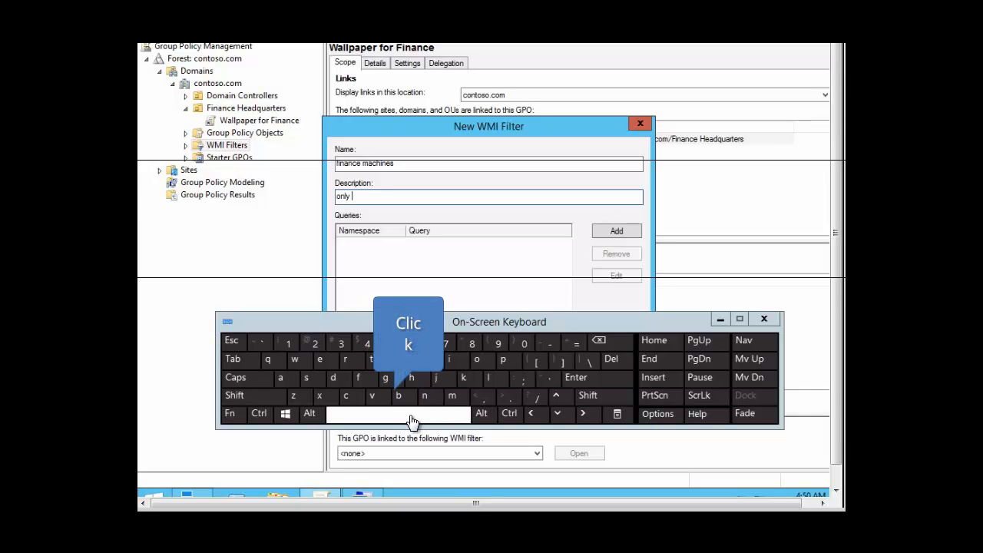
click(297, 365)
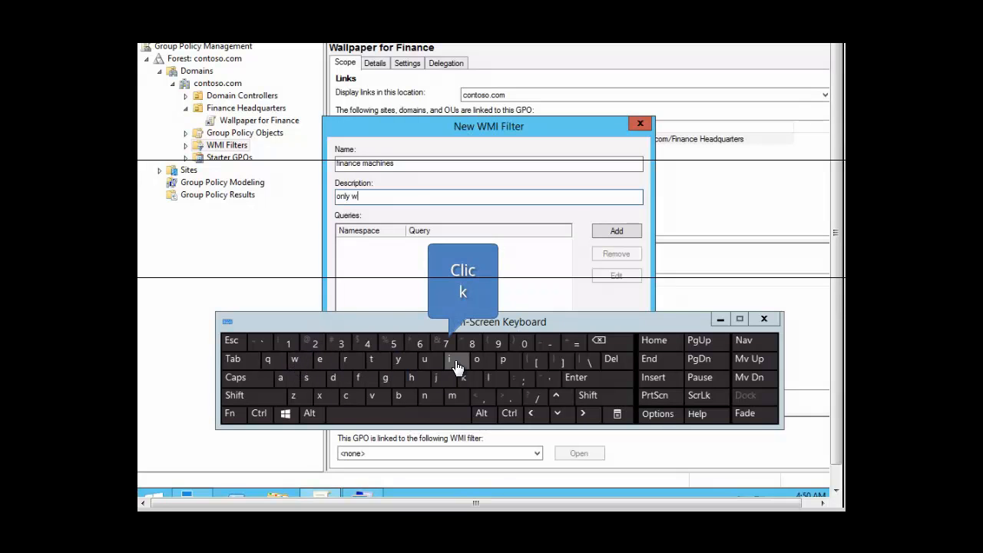
click(455, 366)
click(424, 397)
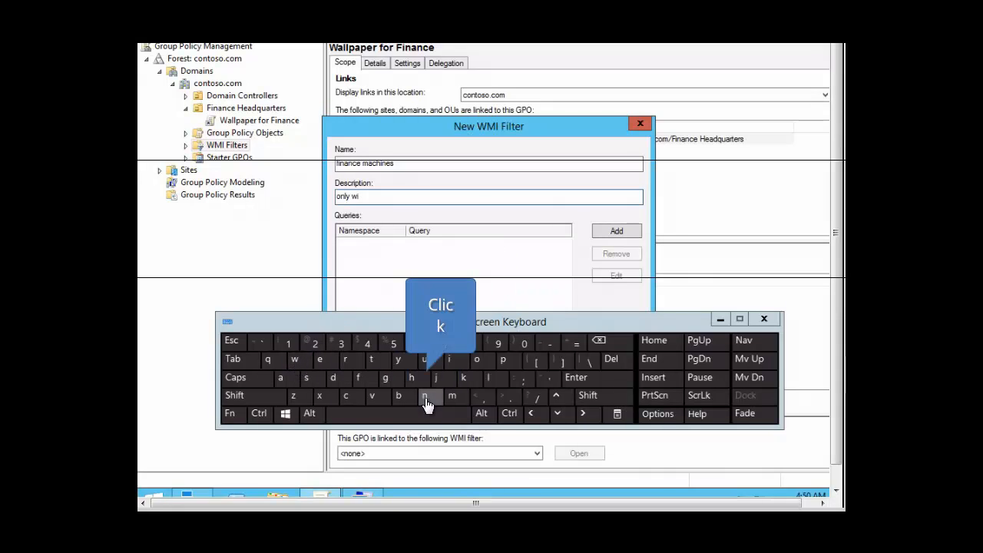
click(332, 380)
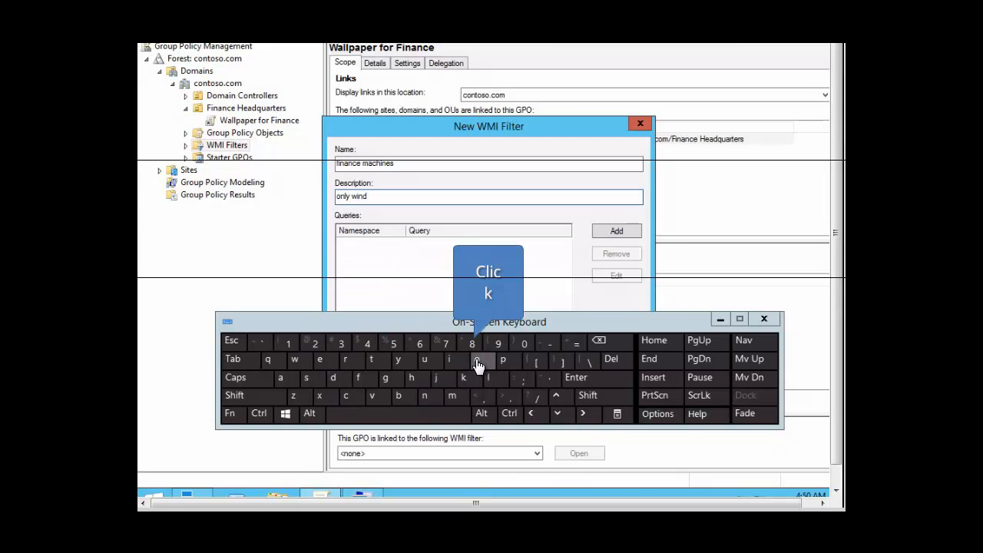
click(293, 359)
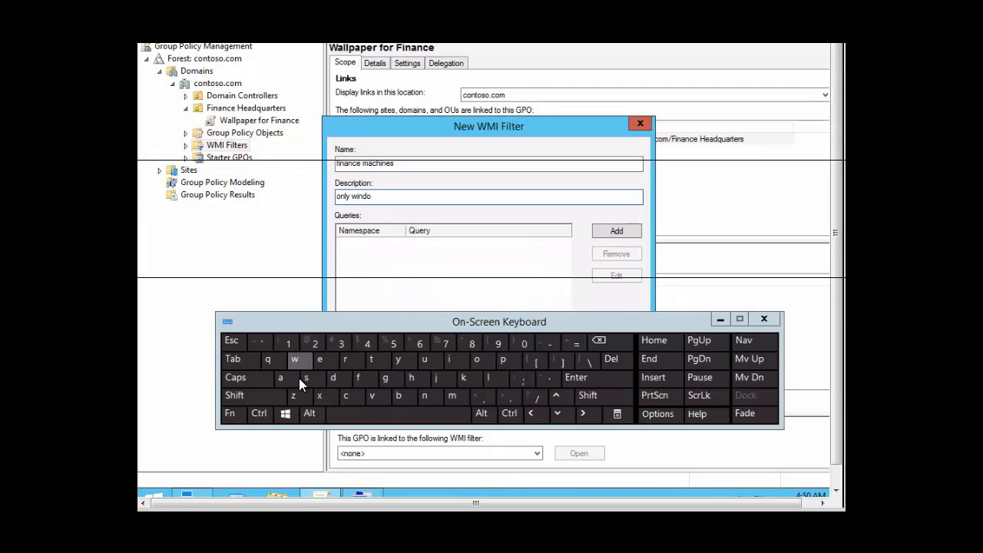
click(305, 381)
click(397, 416)
click(472, 346)
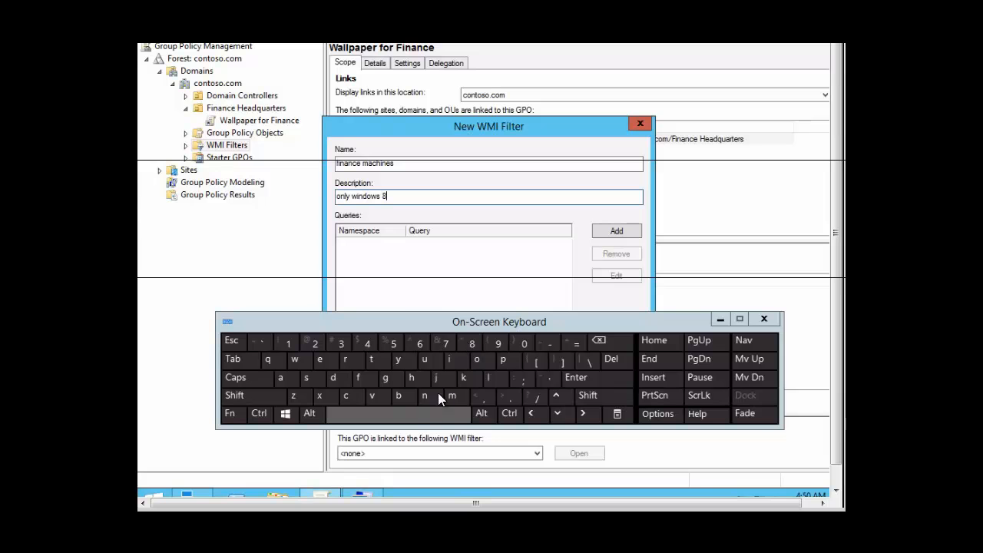
click(428, 420)
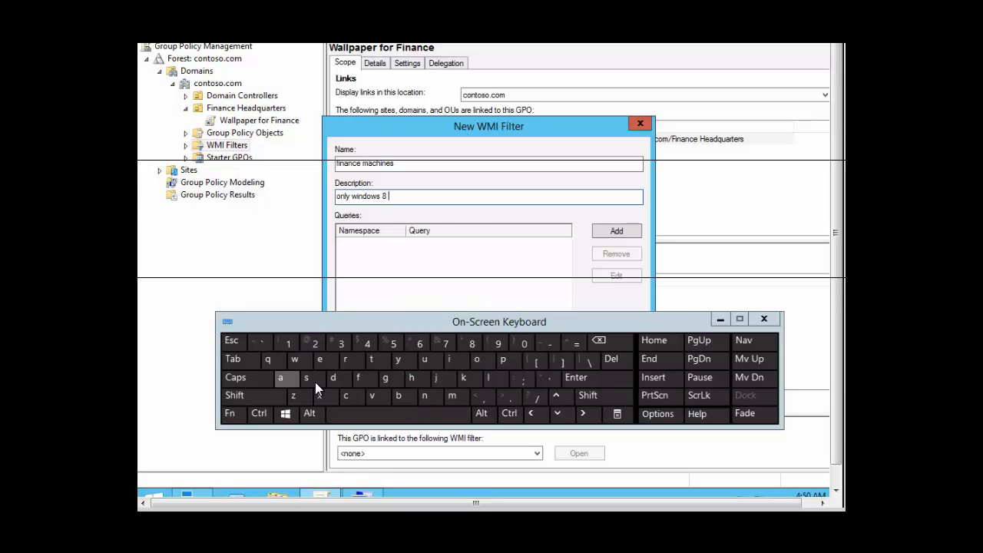
click(289, 387)
click(427, 398)
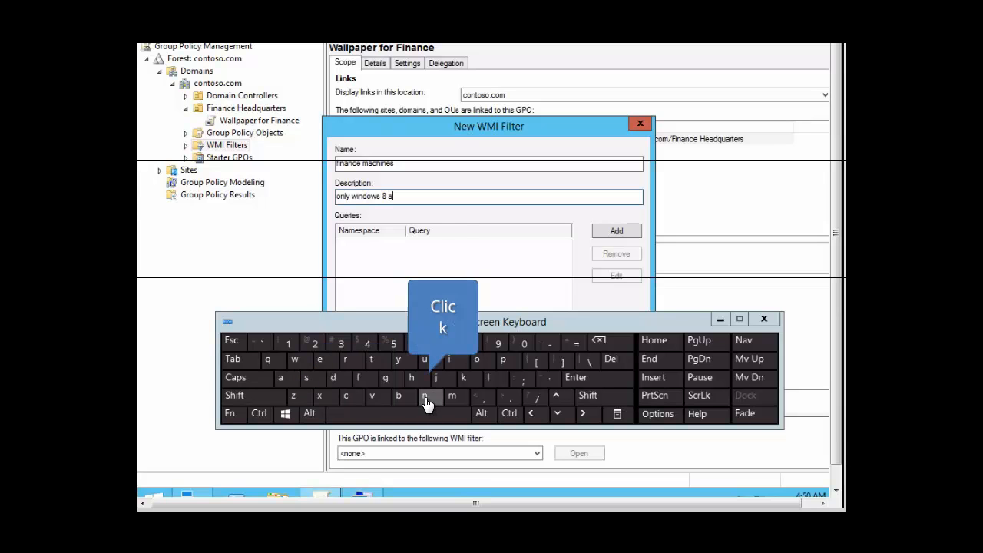
click(335, 381)
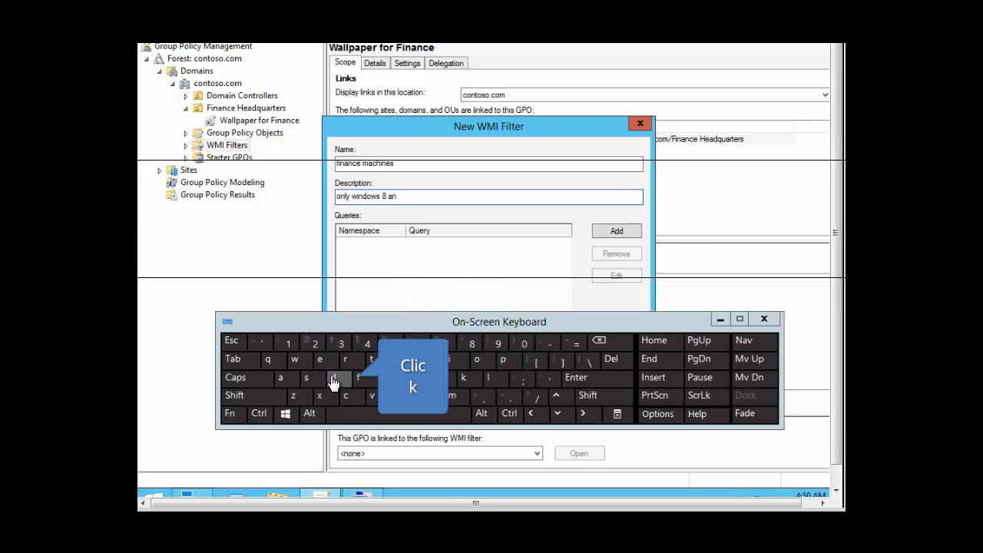
click(414, 422)
click(367, 419)
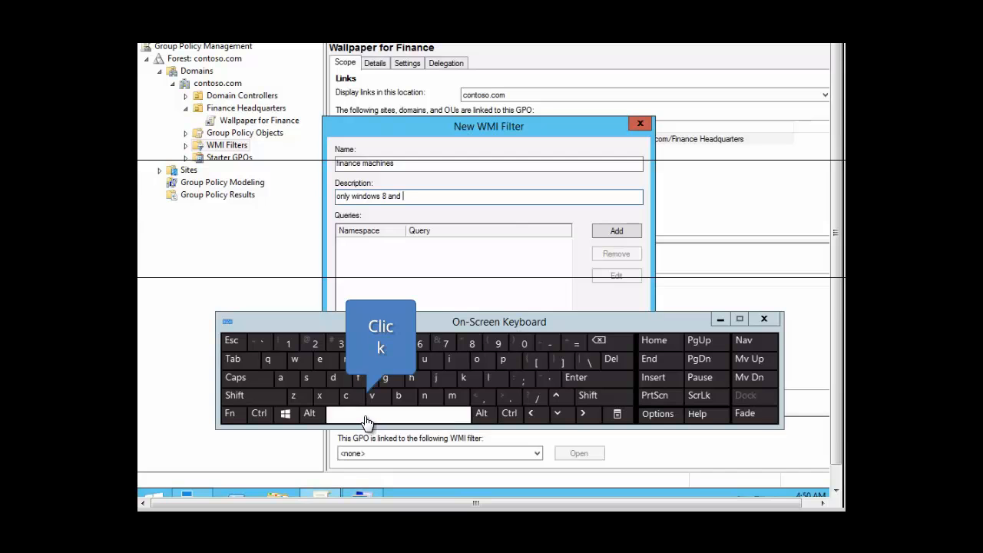
click(473, 345)
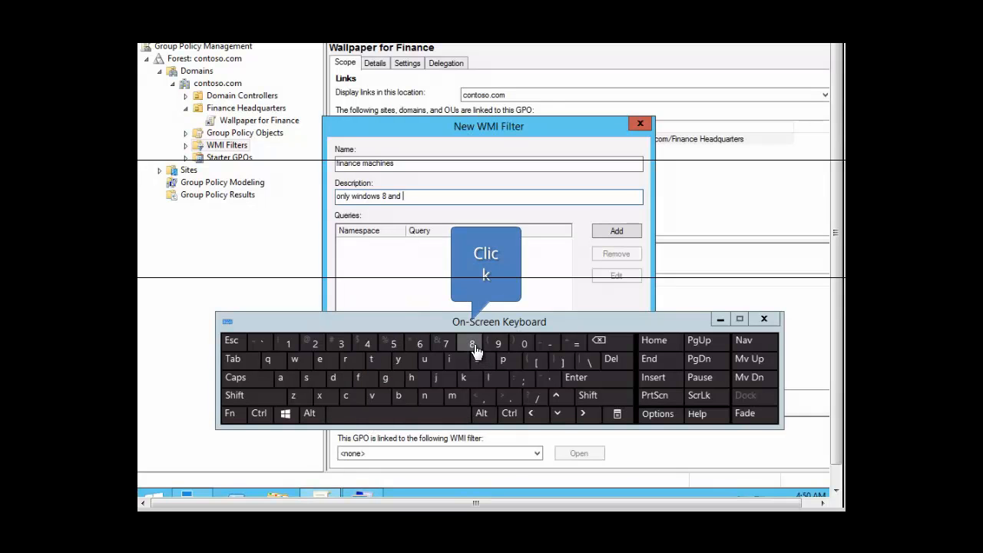
click(509, 397)
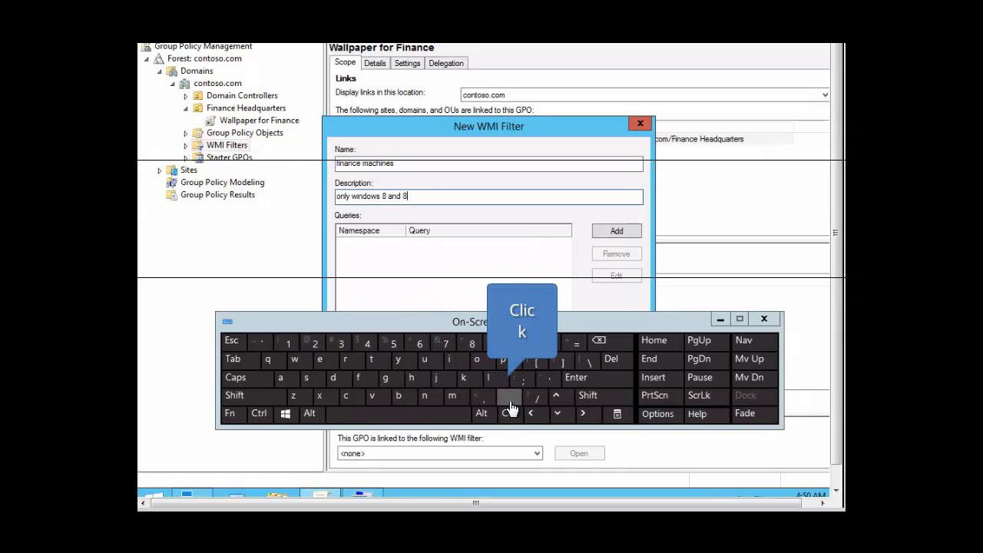
click(285, 346)
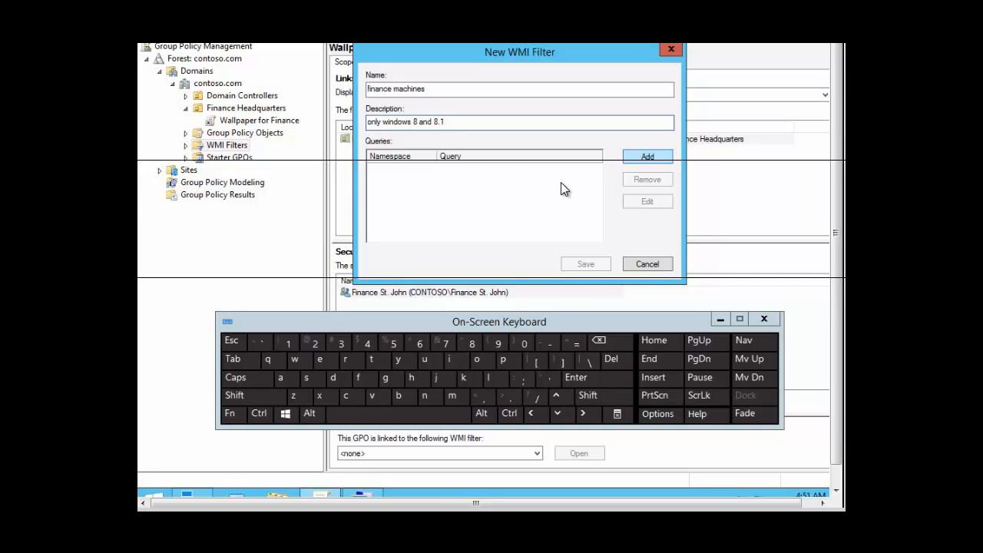
Add a query to the finance machines filter in the root\CIMv2 namespace and begin it with "select * from"
click(647, 158)
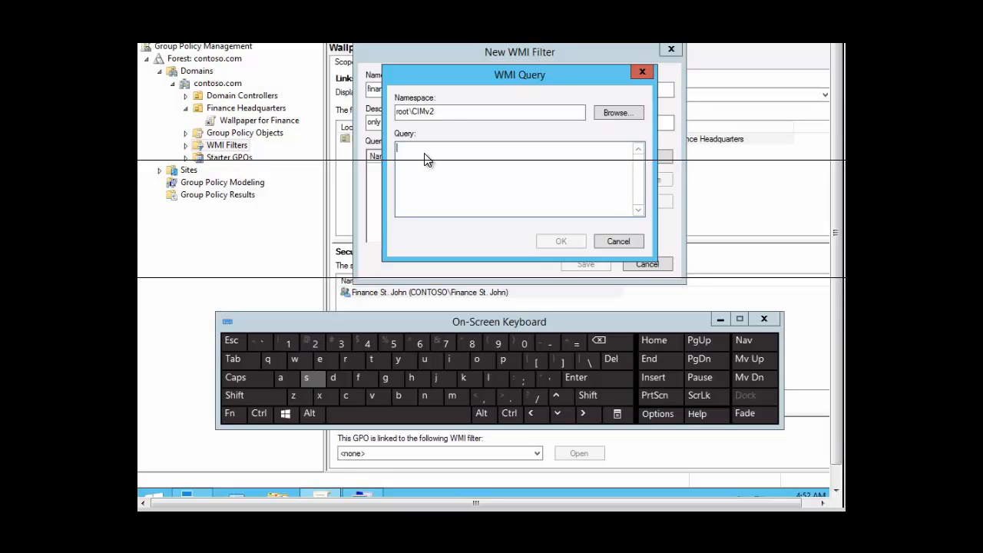
click(305, 377)
click(318, 363)
click(489, 378)
click(323, 360)
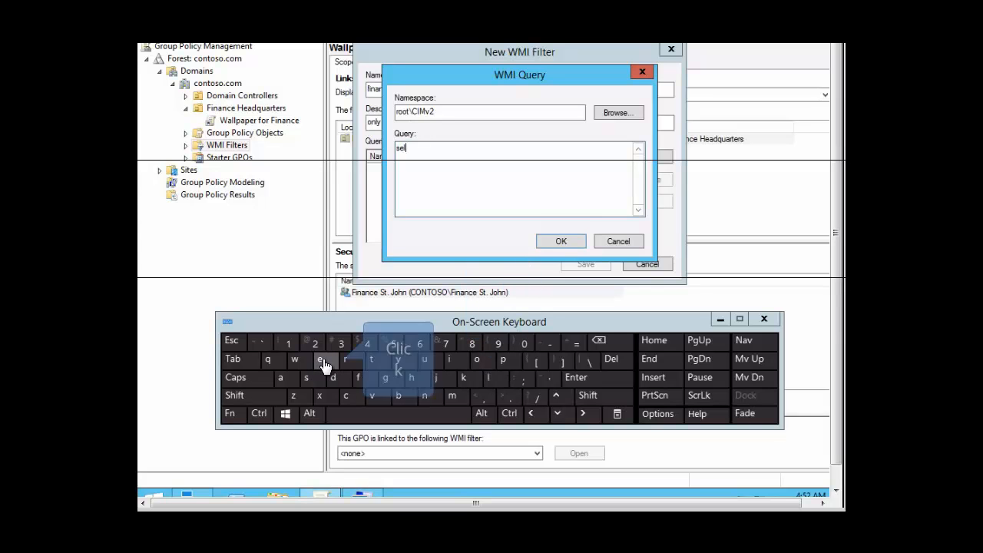
click(346, 395)
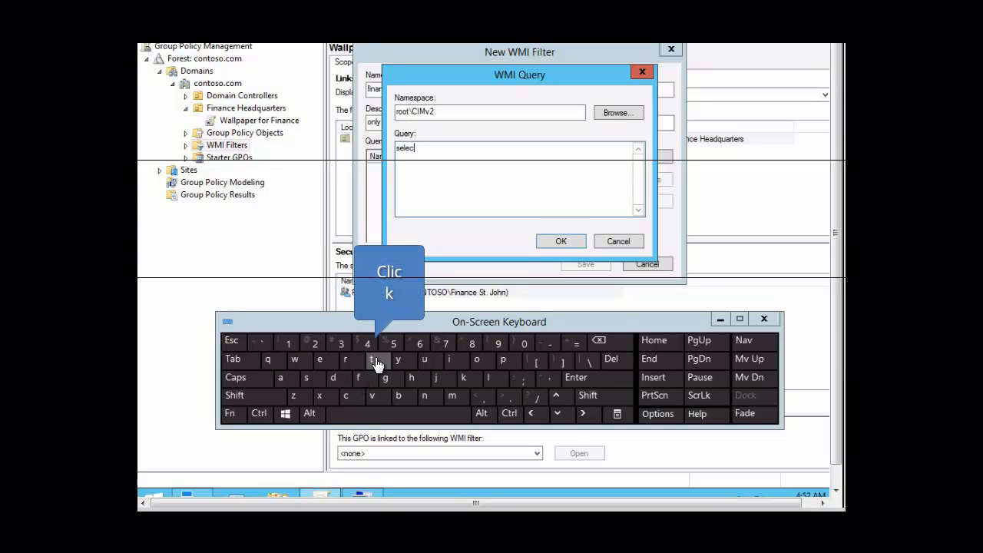
click(372, 359)
click(405, 422)
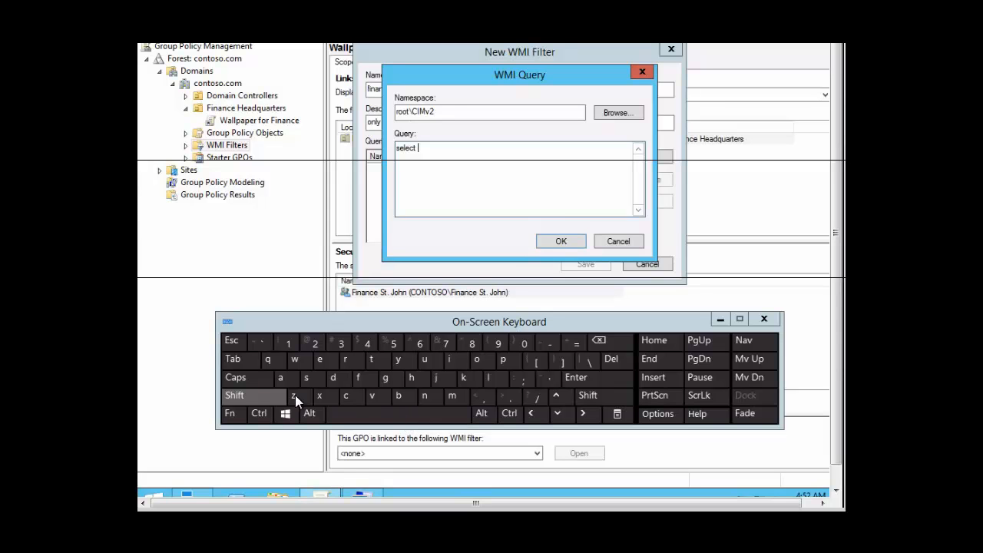
click(244, 402)
click(467, 343)
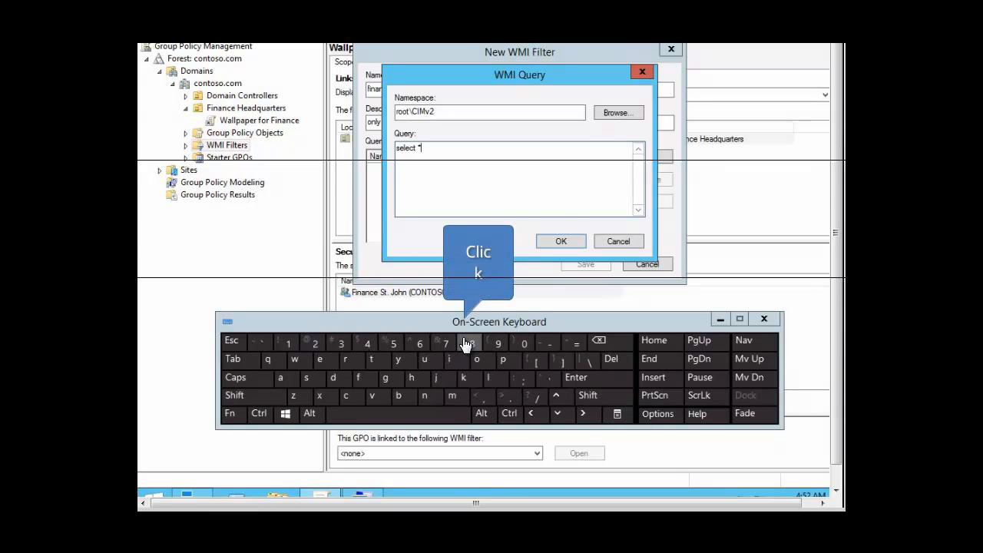
click(398, 415)
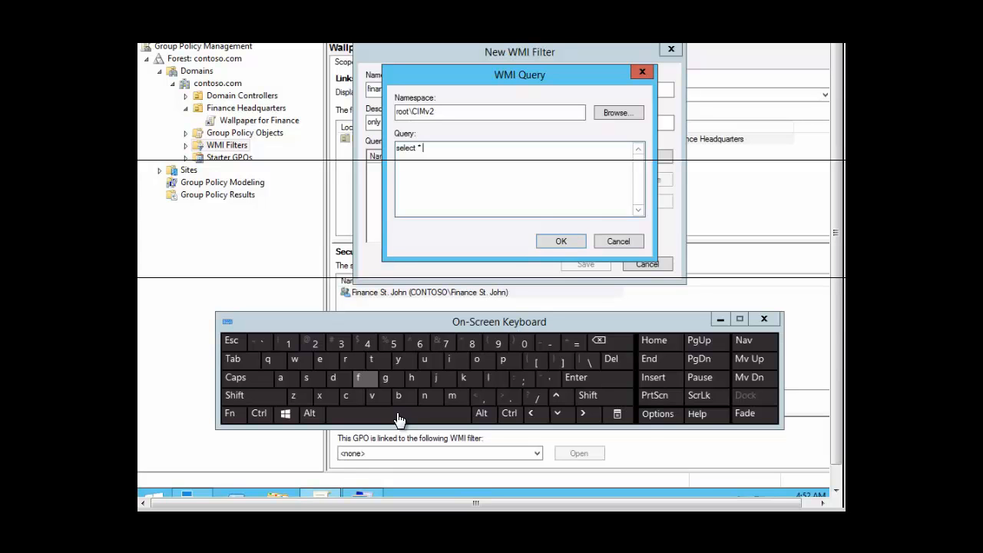
click(356, 377)
click(347, 364)
click(476, 358)
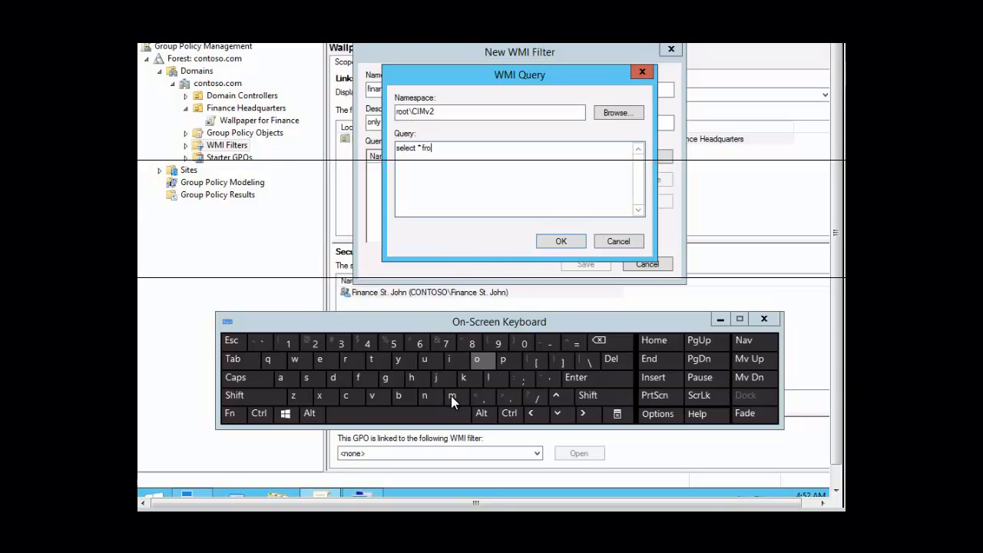
click(453, 400)
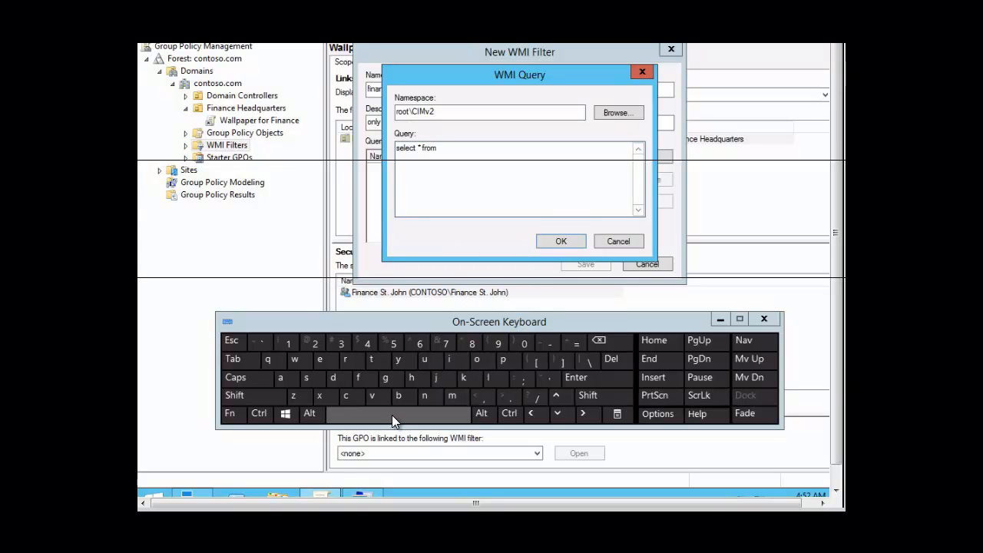
click(439, 420)
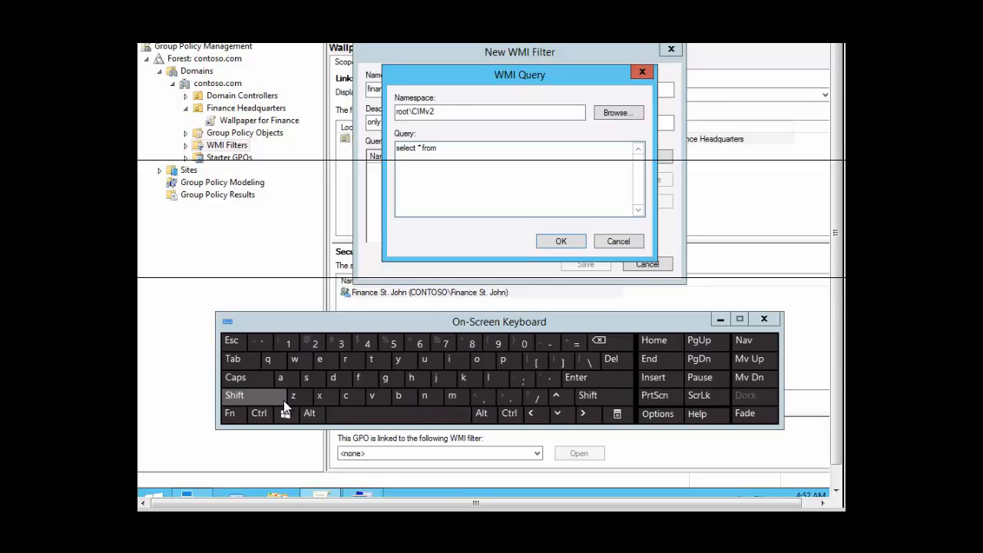
Continue the WMI query with the class name "Win32_OperatingSystem" followed by a space
click(240, 397)
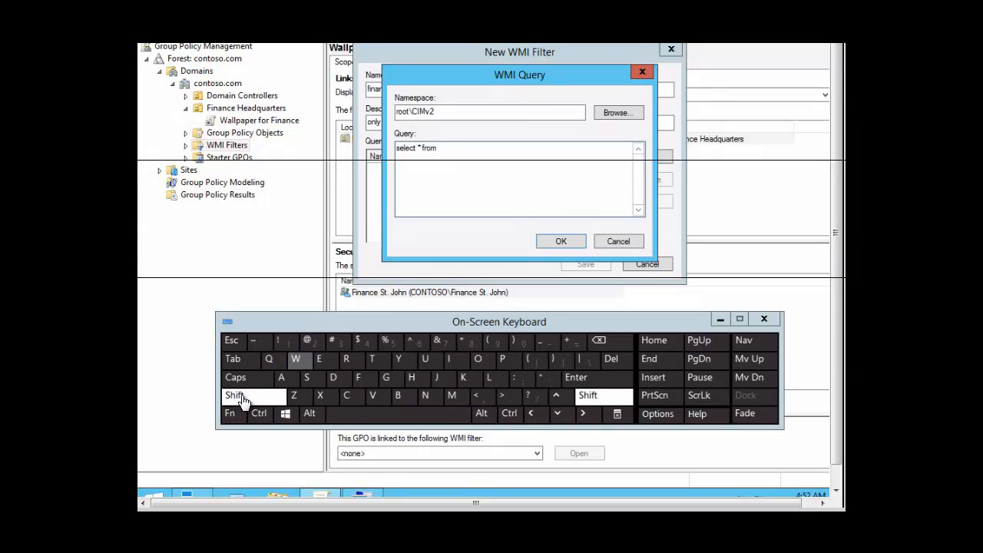
click(295, 361)
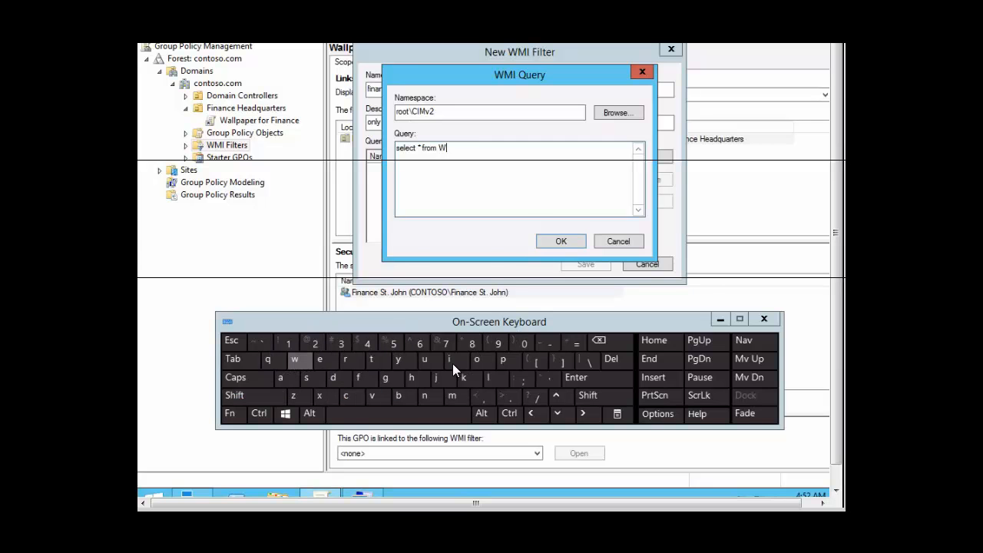
click(450, 360)
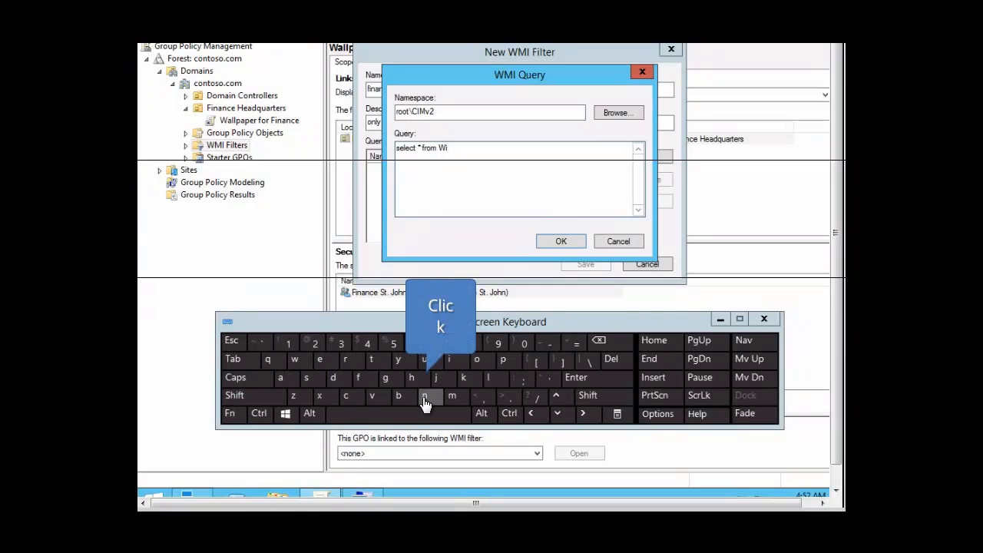
click(425, 399)
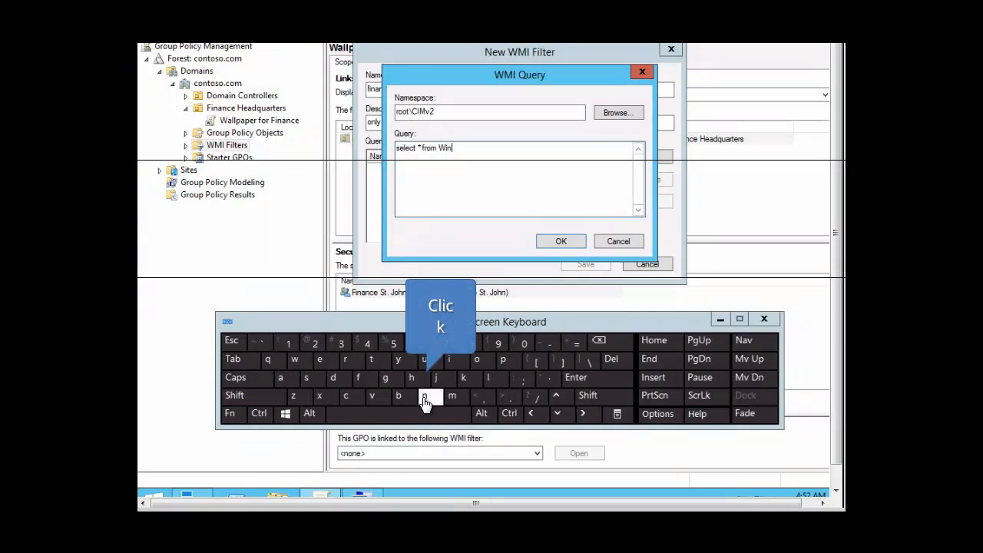
click(342, 347)
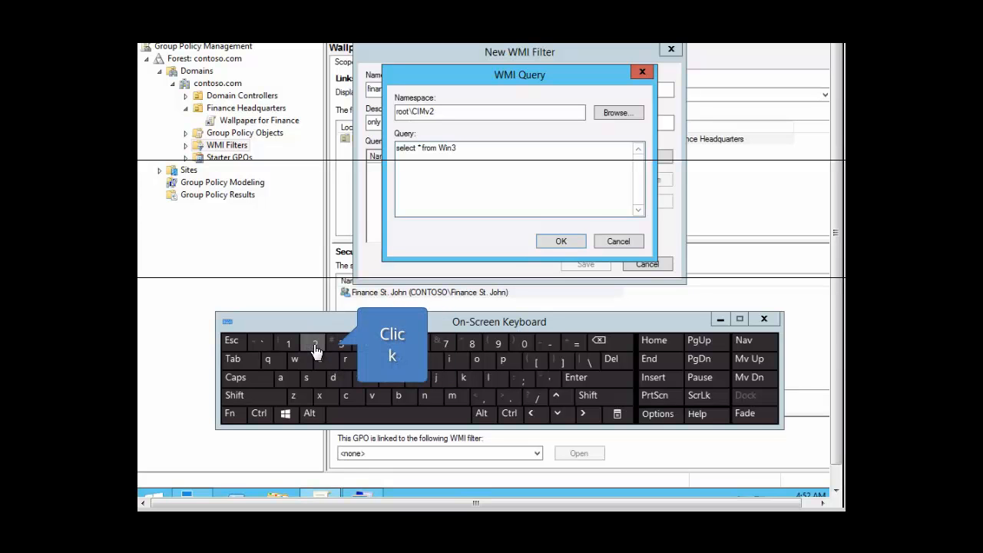
click(316, 348)
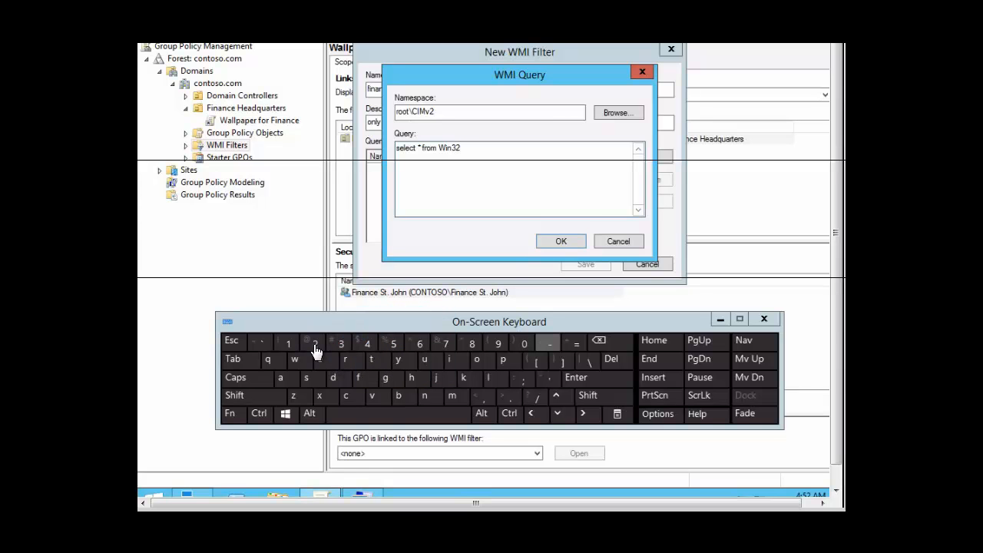
click(253, 395)
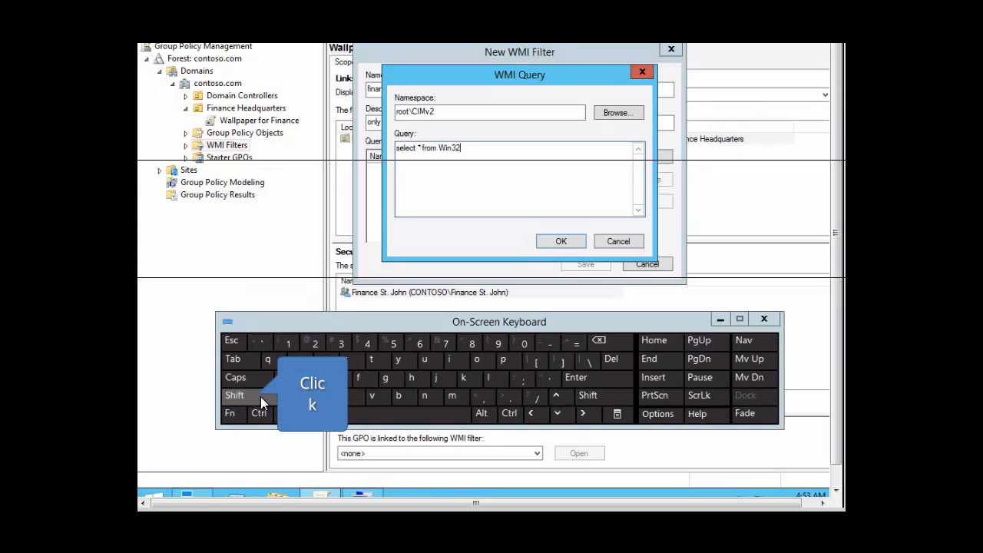
click(257, 398)
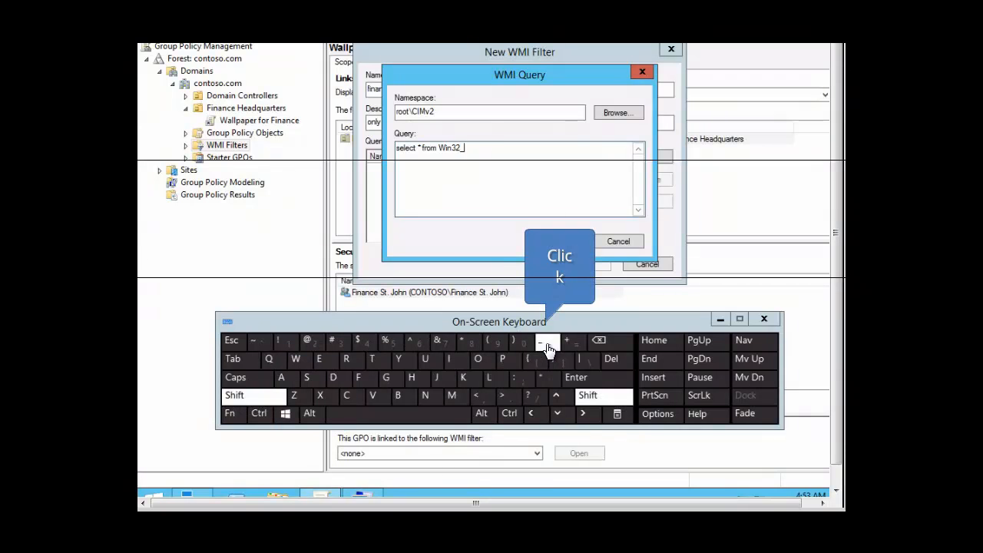
click(548, 346)
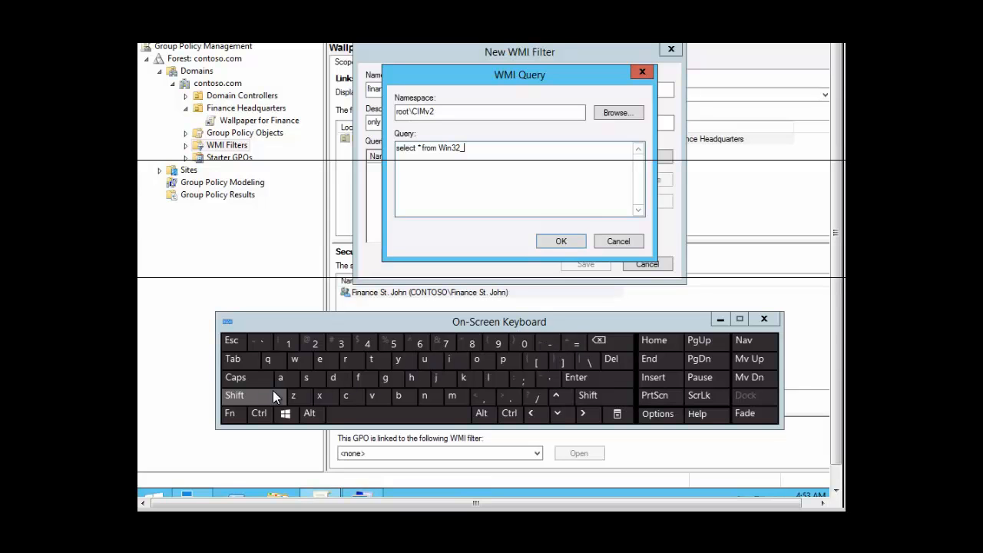
click(235, 395)
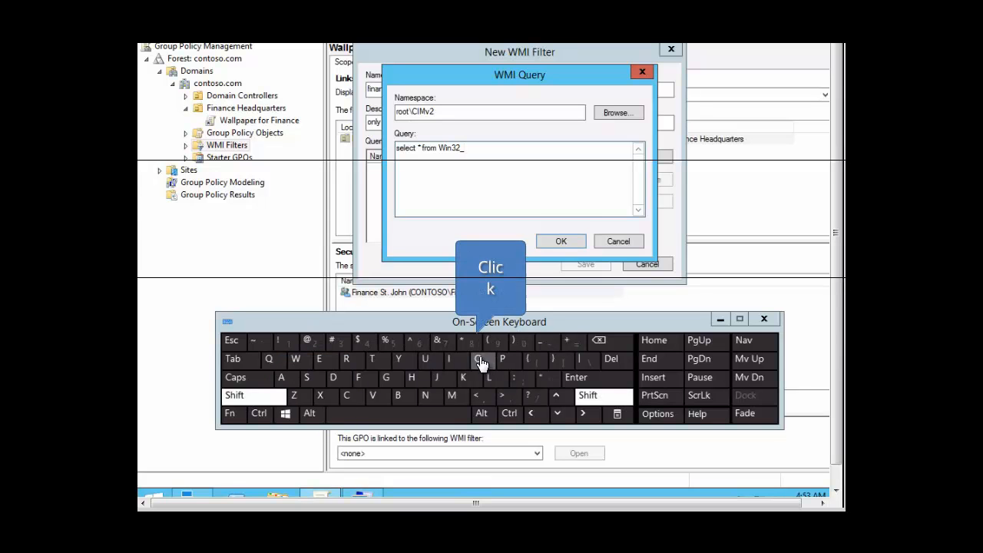
click(479, 360)
click(500, 359)
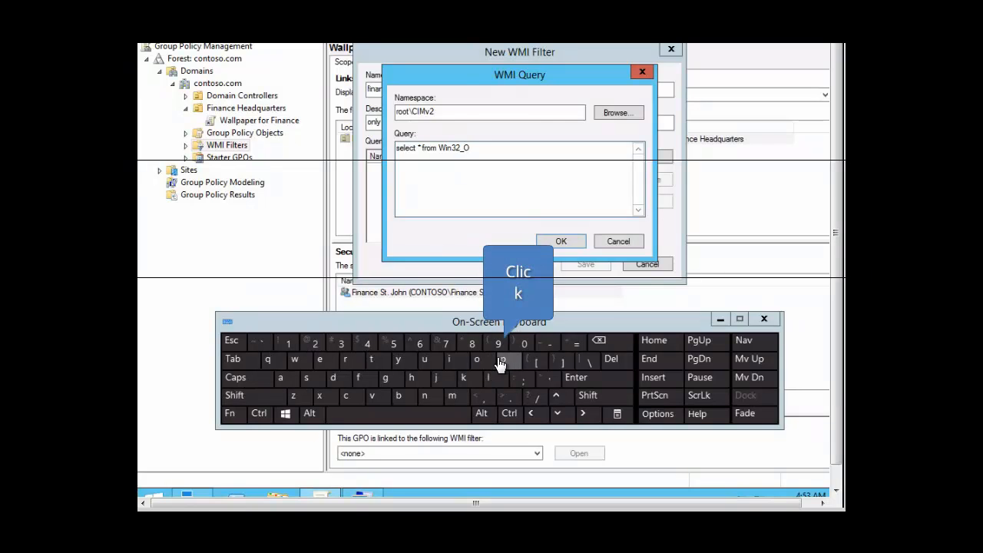
click(322, 361)
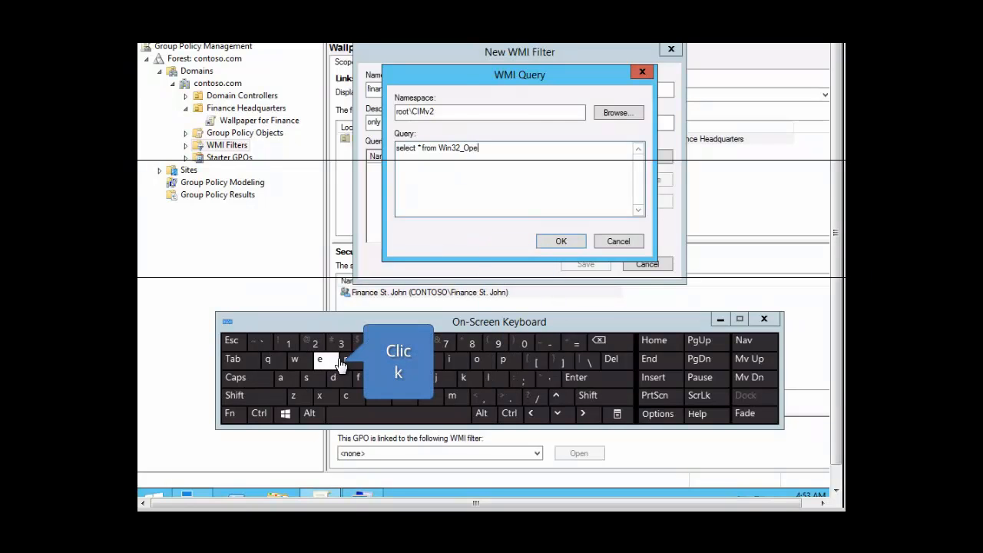
click(347, 361)
click(280, 377)
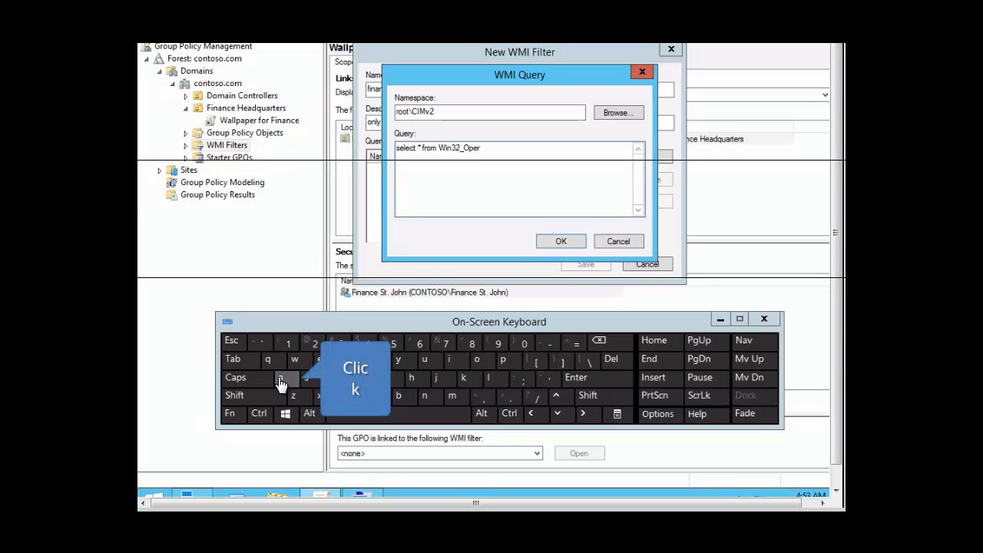
click(371, 360)
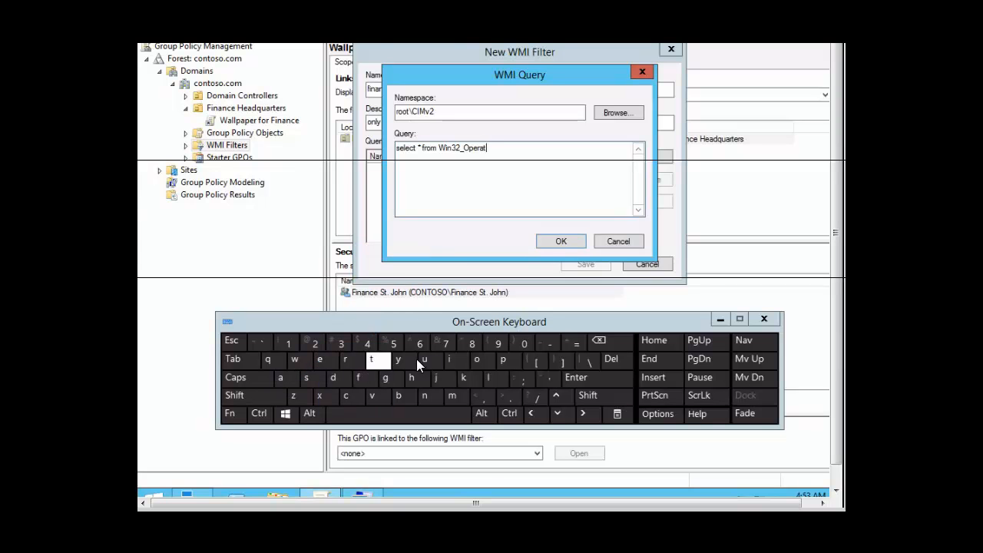
click(451, 363)
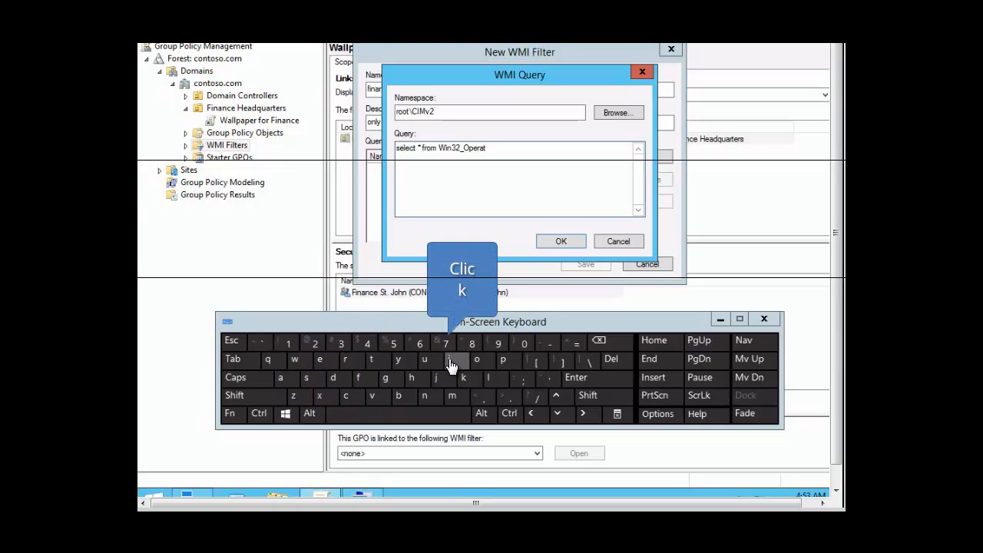
click(424, 394)
click(386, 377)
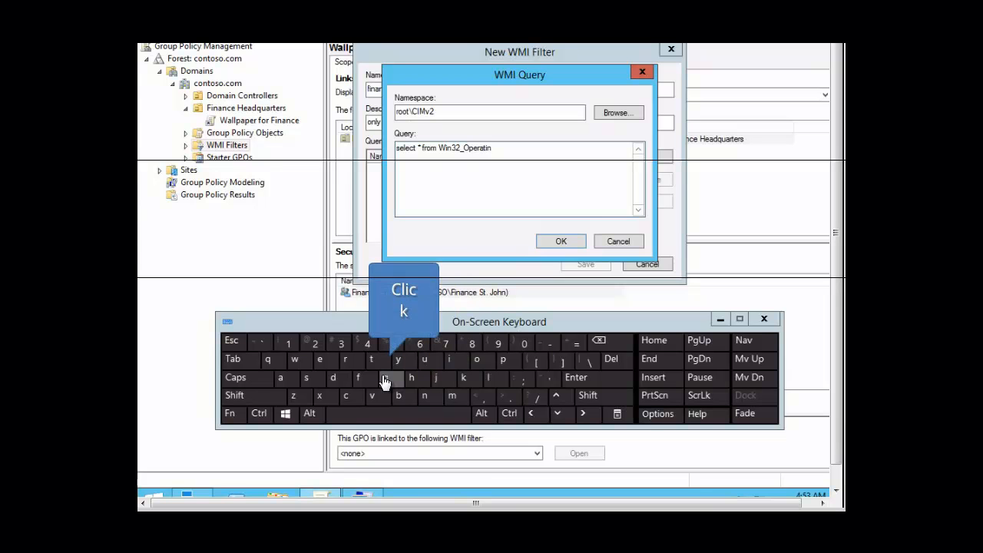
click(236, 397)
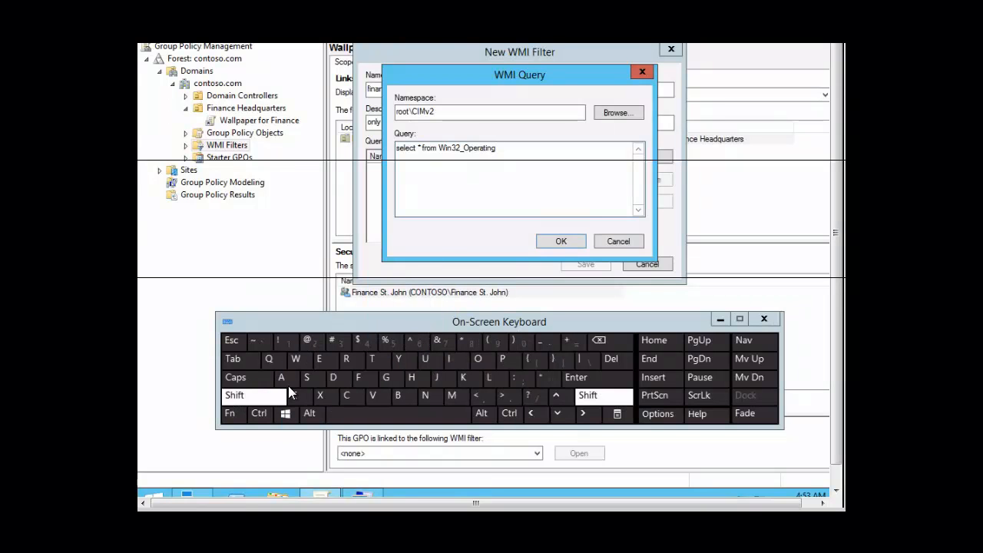
click(307, 377)
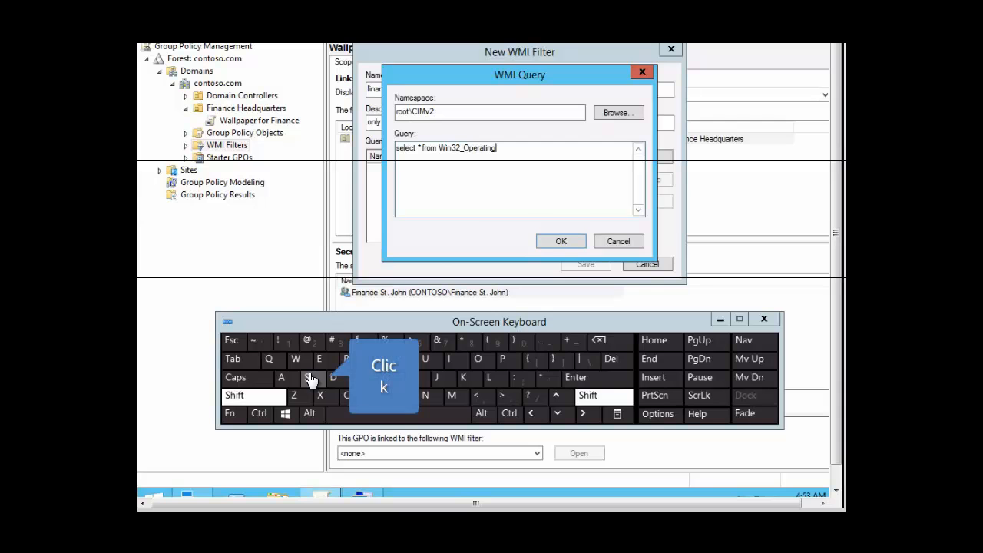
click(398, 361)
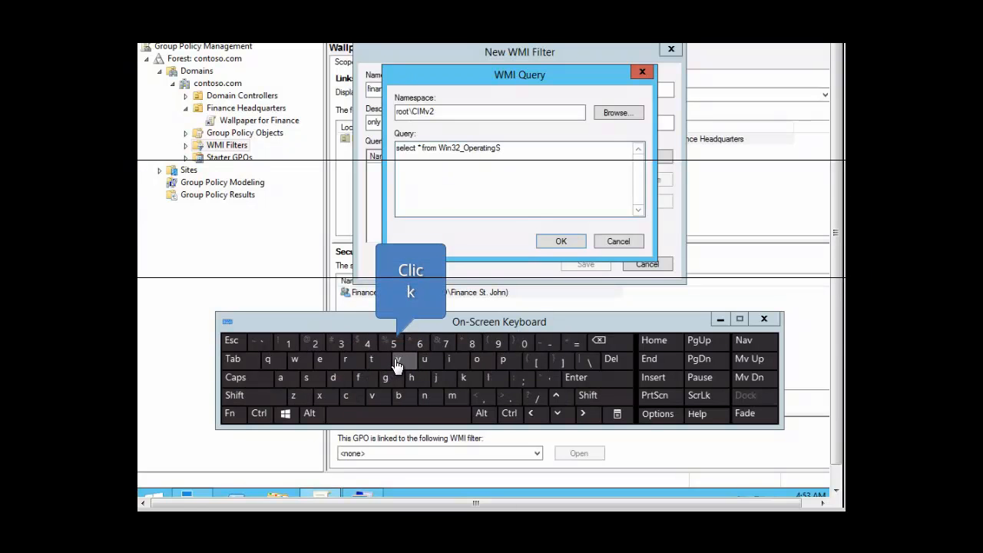
click(398, 365)
click(311, 382)
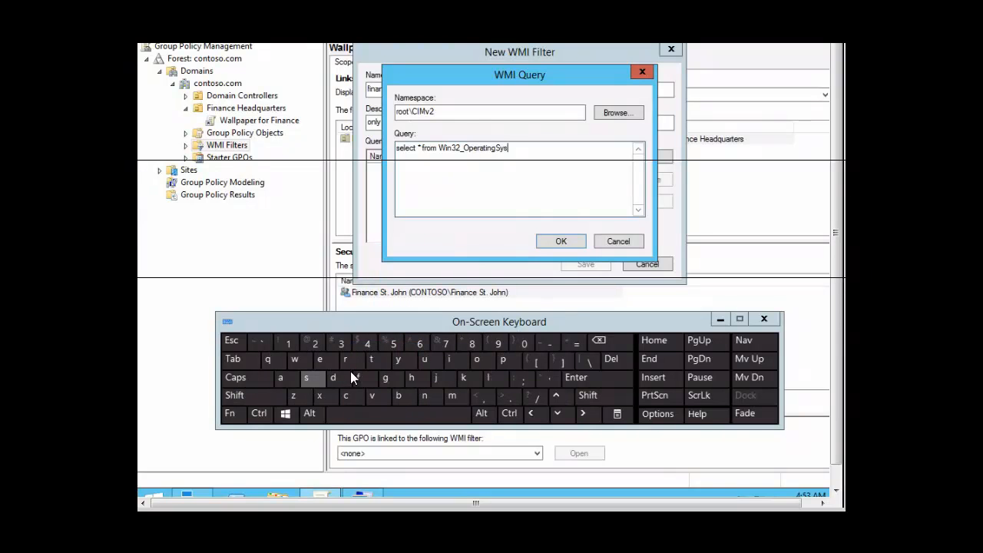
click(373, 361)
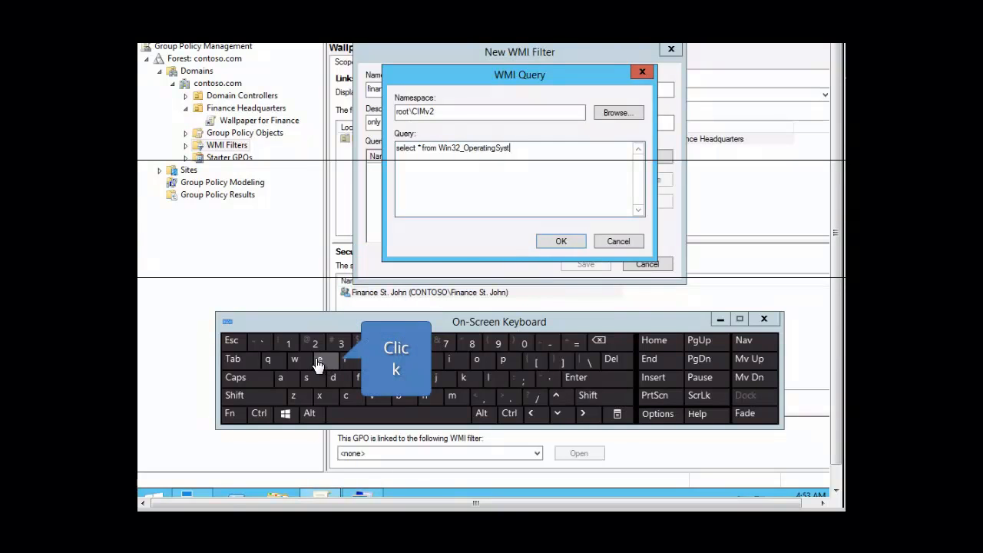
click(318, 364)
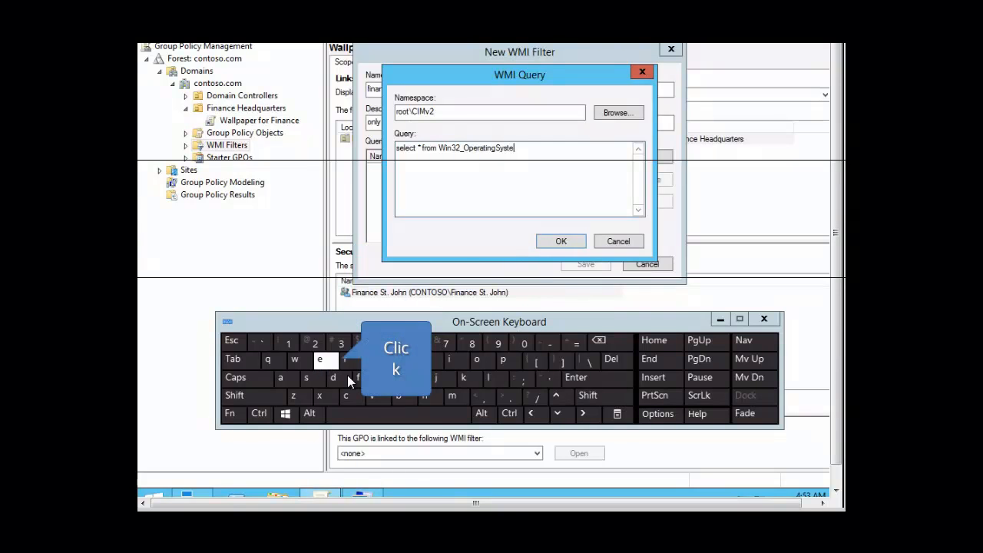
click(454, 400)
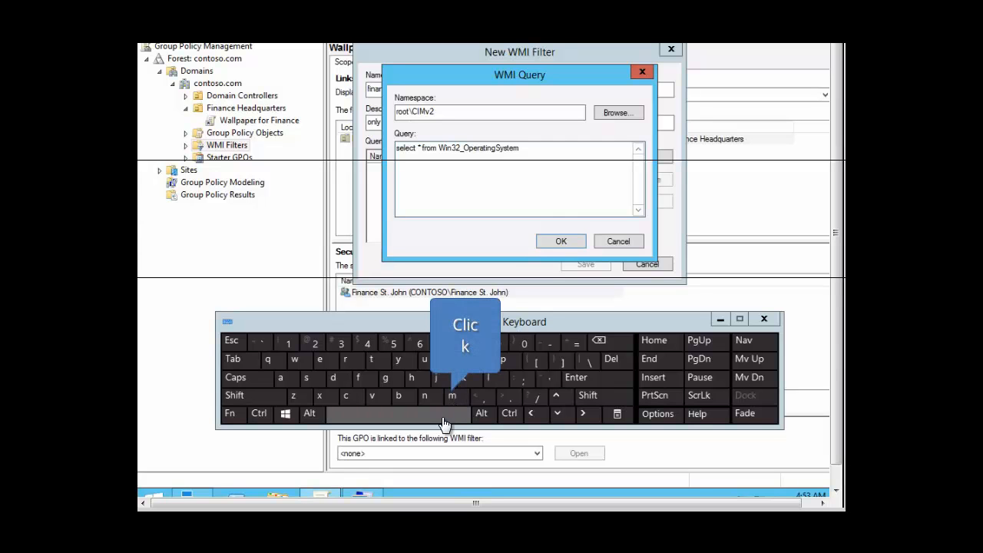
click(444, 423)
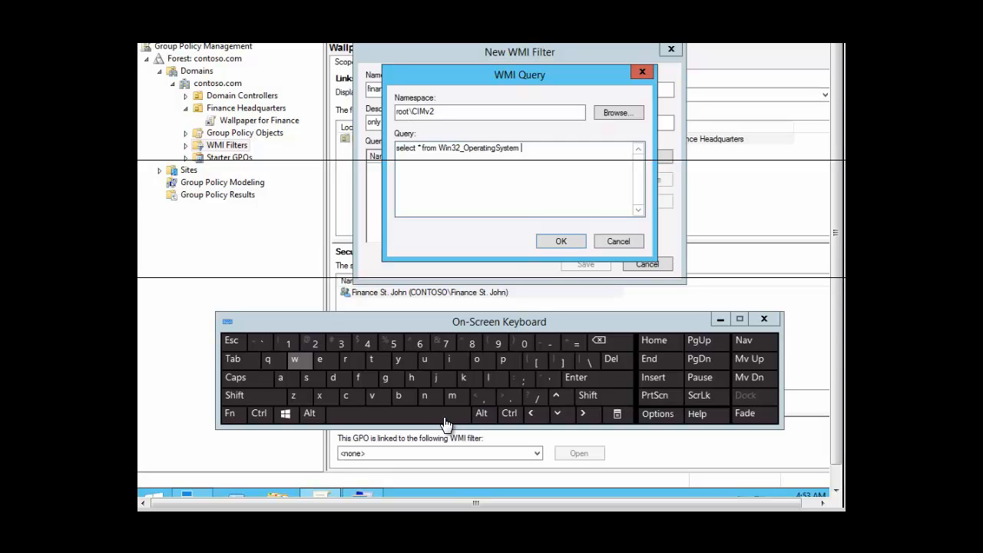
Continue the WMI query with the keyword "where" followed by a space
click(297, 359)
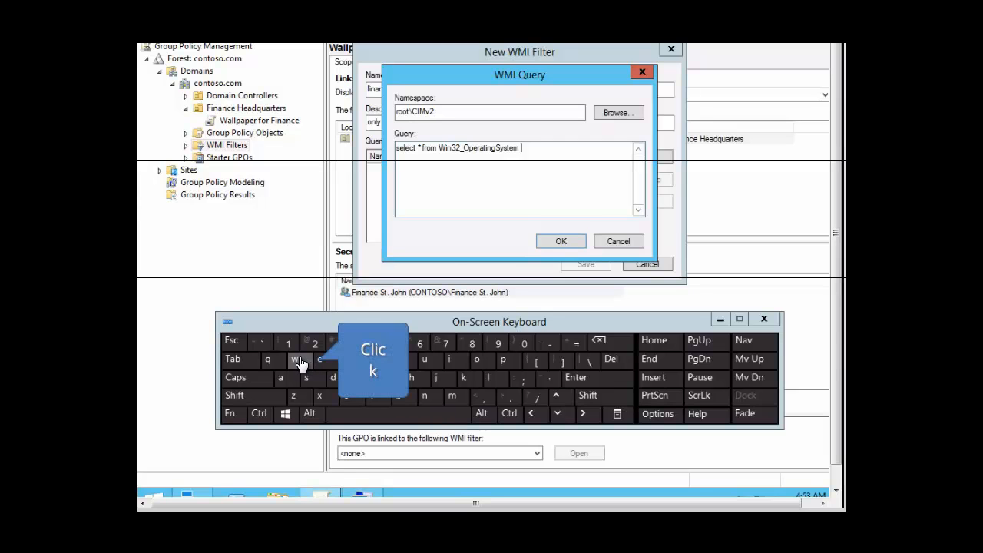
click(410, 380)
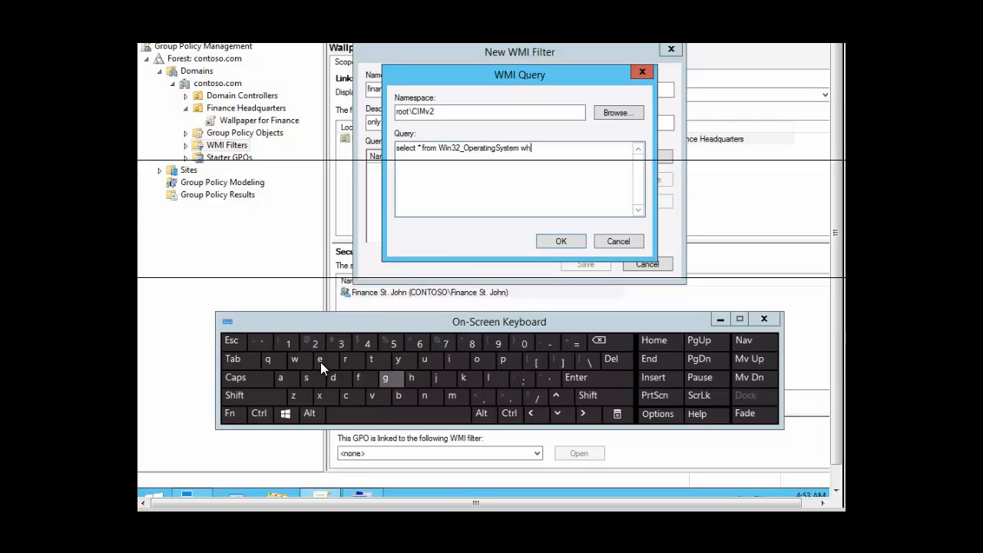
click(338, 359)
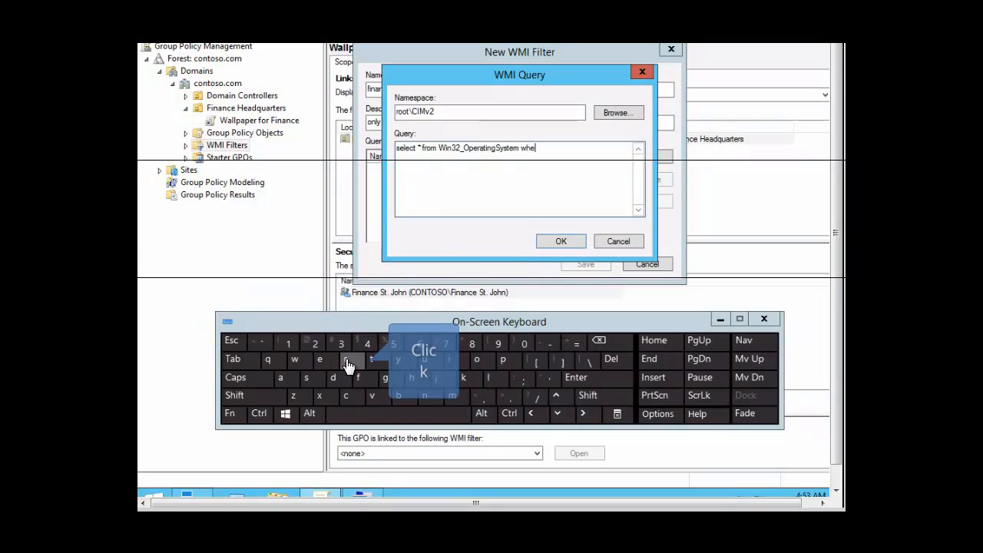
click(349, 359)
click(320, 360)
click(424, 417)
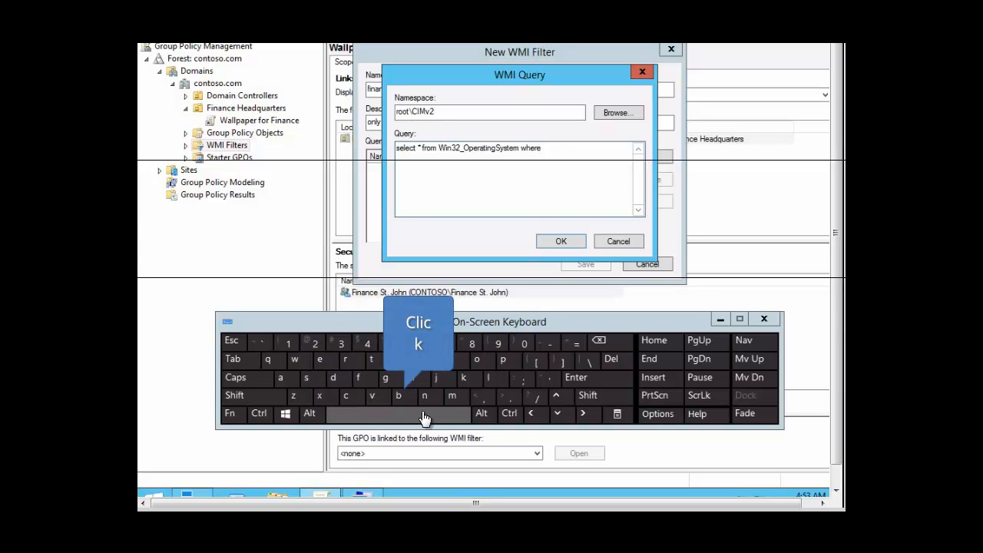
Extend the query's where clause with the property and comparison operator "Version >="
click(266, 398)
click(262, 404)
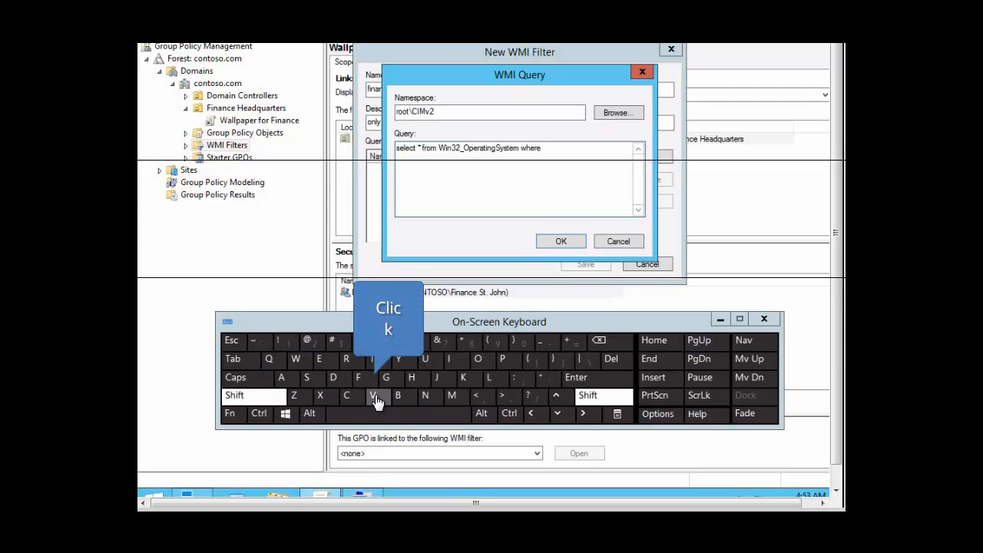
click(374, 395)
click(321, 363)
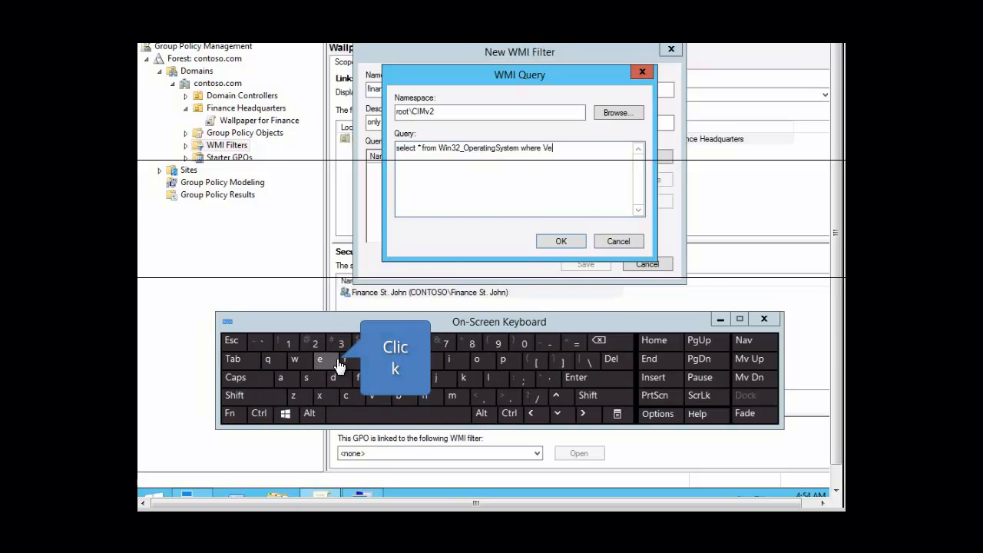
click(346, 364)
click(311, 376)
click(449, 362)
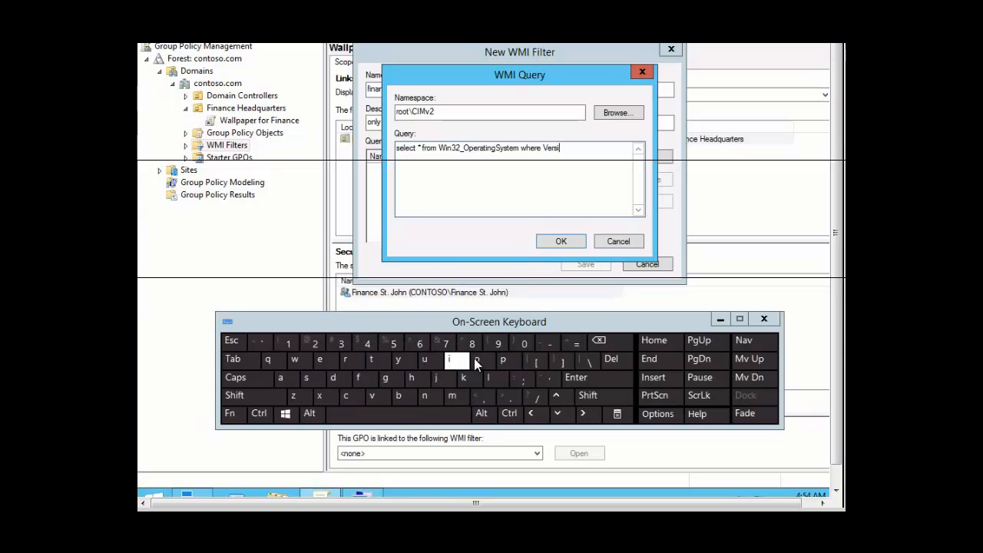
click(478, 363)
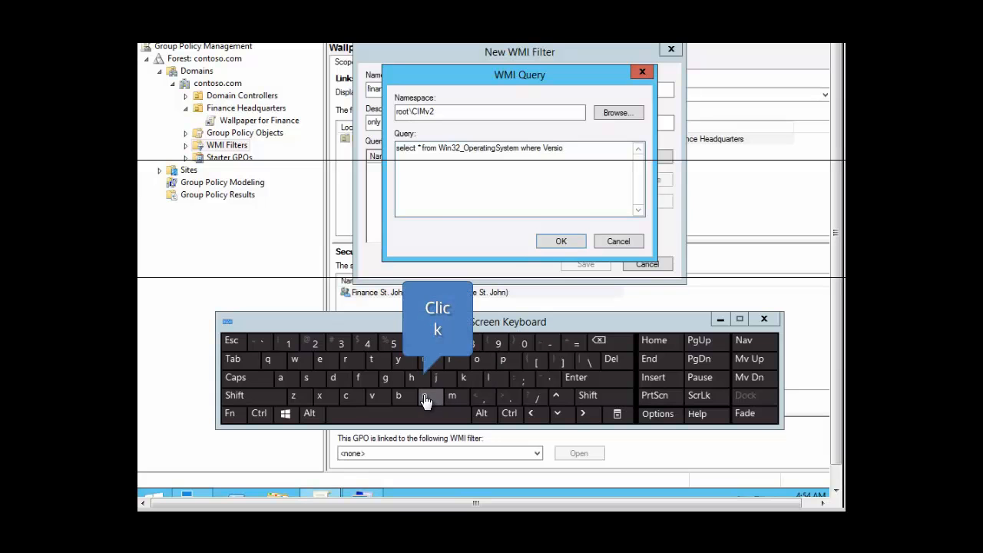
click(427, 397)
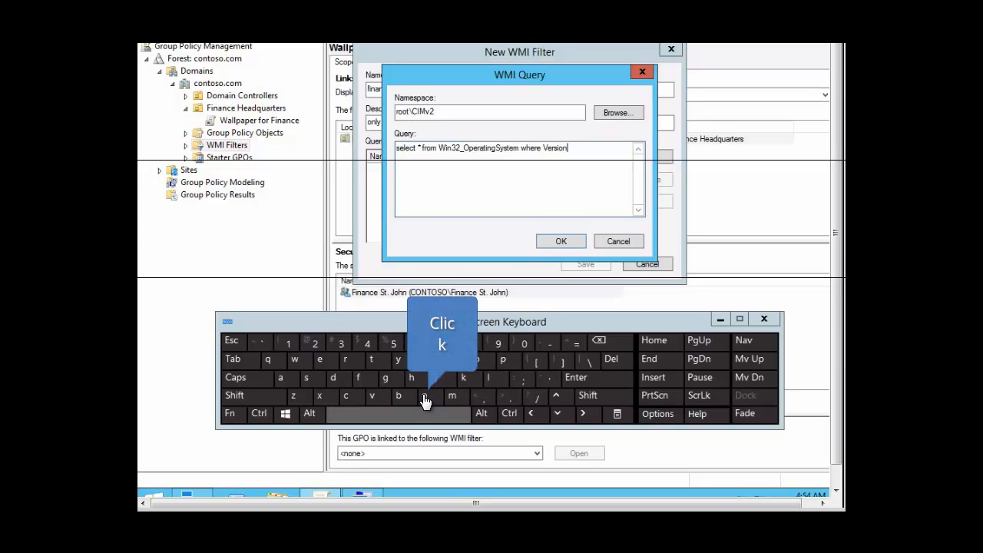
click(434, 413)
click(583, 413)
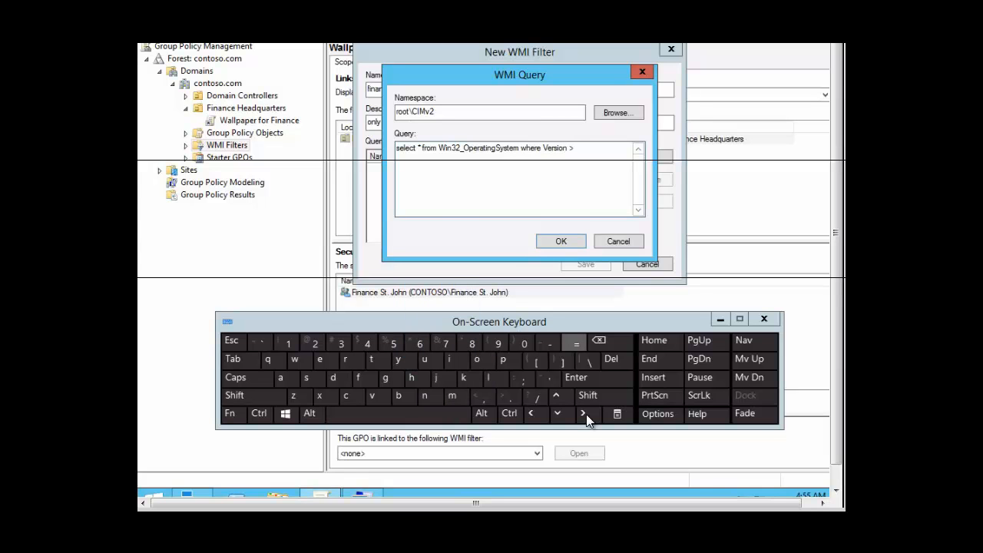
click(579, 347)
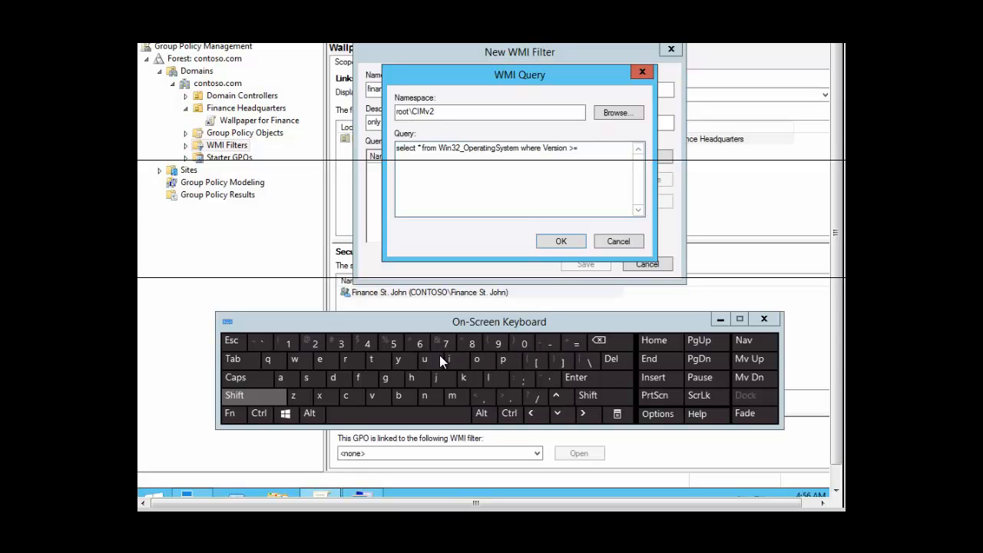
Complete the WMI query's version condition with the quoted value "6.1" right after the >= operator
click(234, 396)
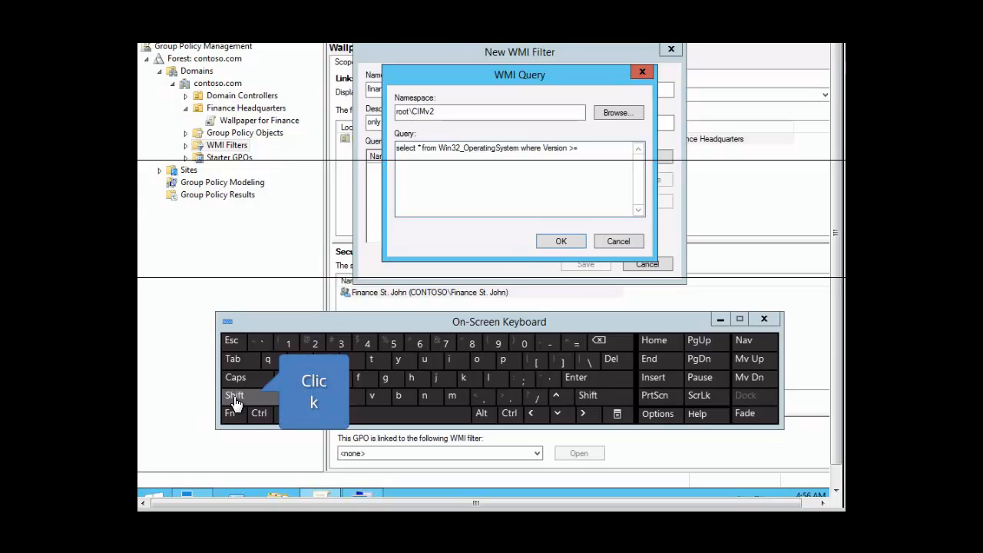
click(238, 399)
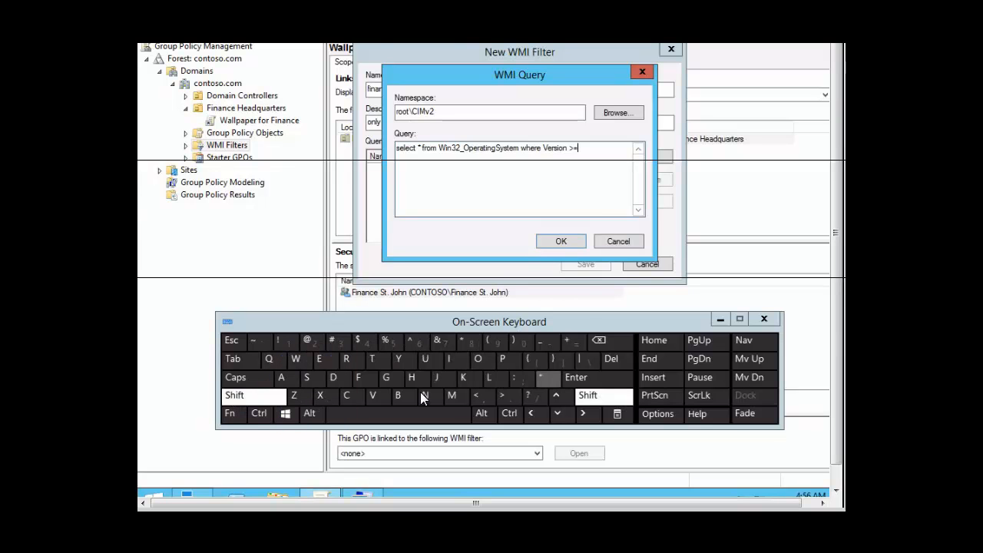
click(546, 381)
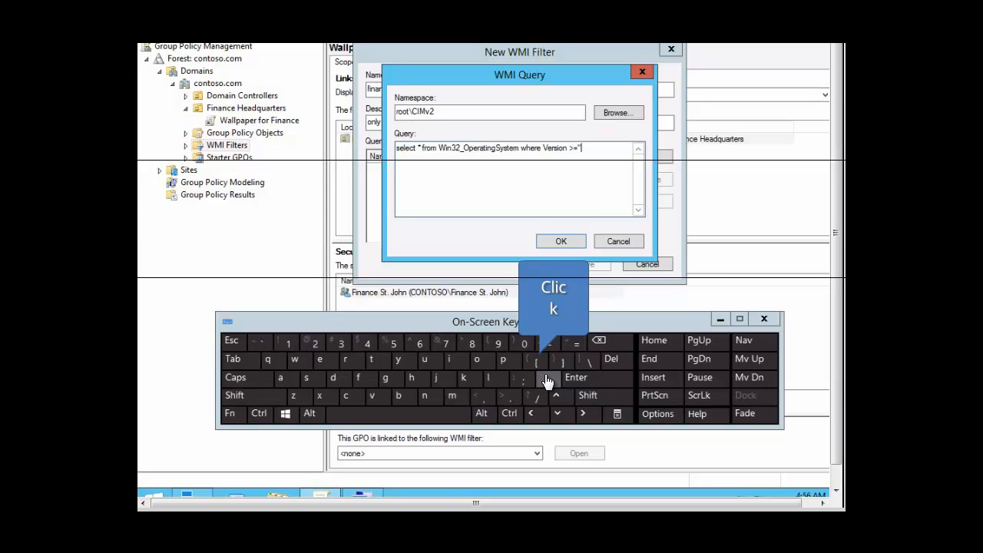
click(423, 346)
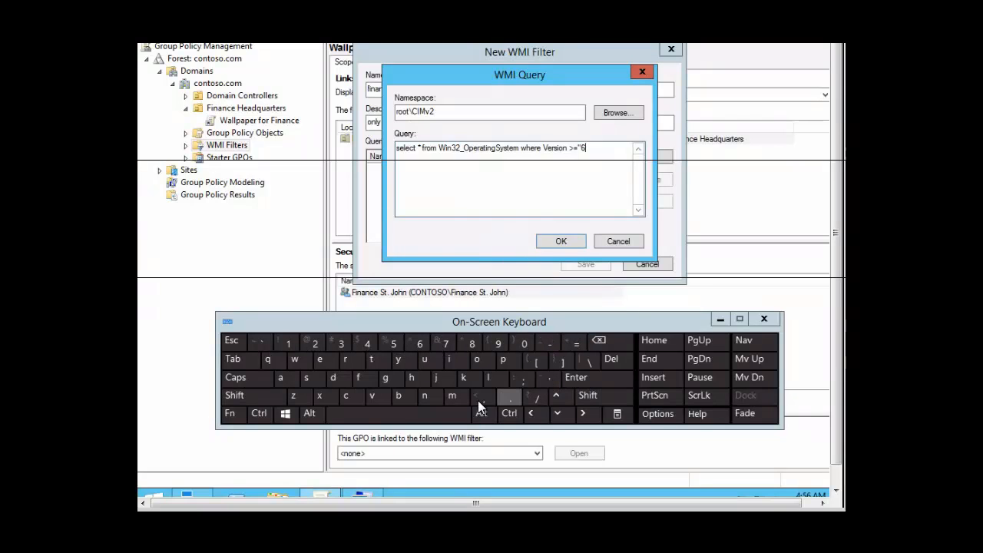
click(503, 396)
click(288, 345)
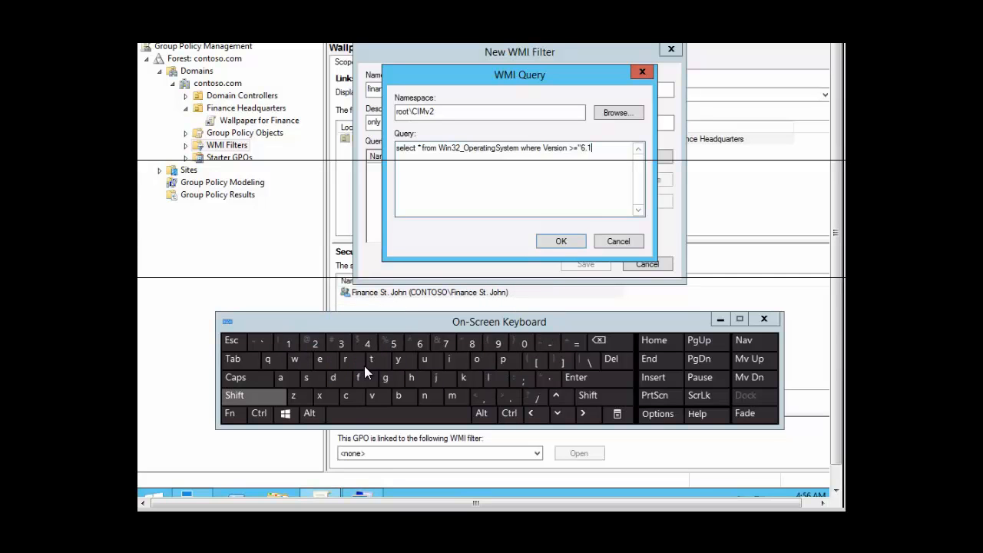
click(252, 397)
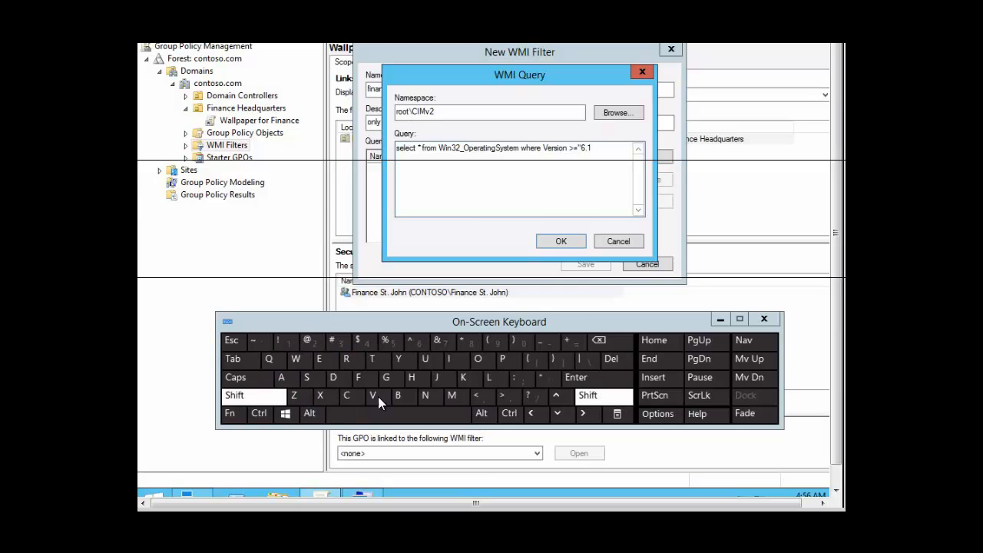
click(546, 377)
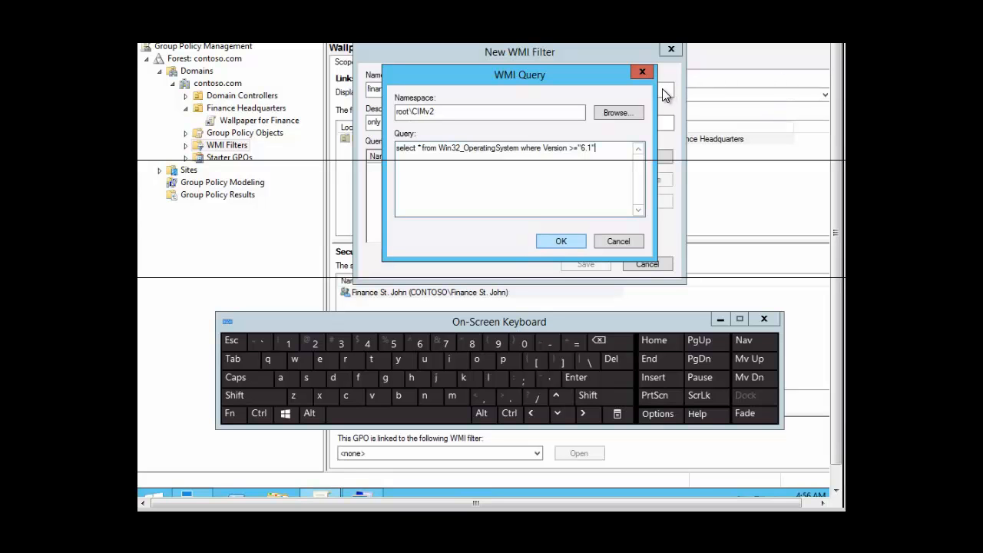
Accept the finished query and save the finance machines WMI filter
click(561, 242)
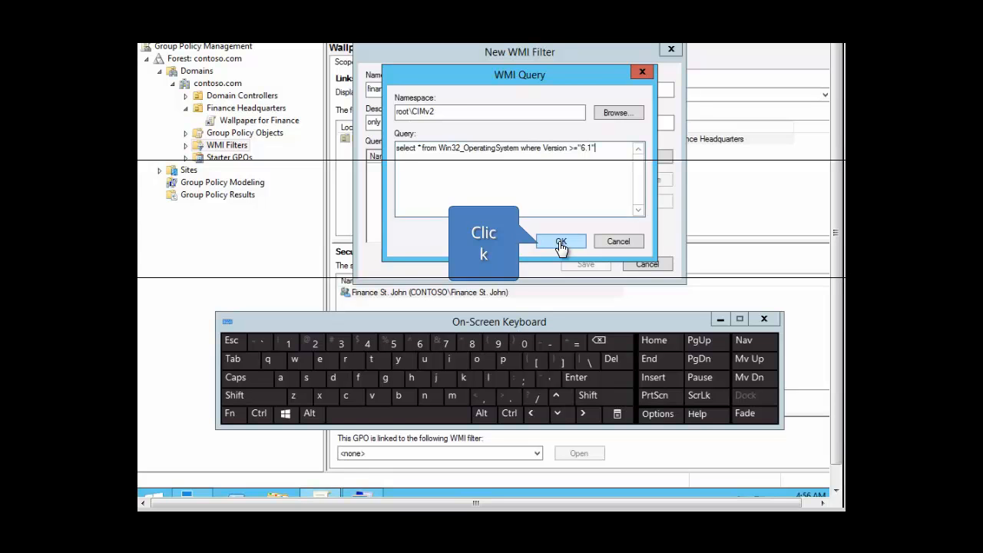
click(561, 243)
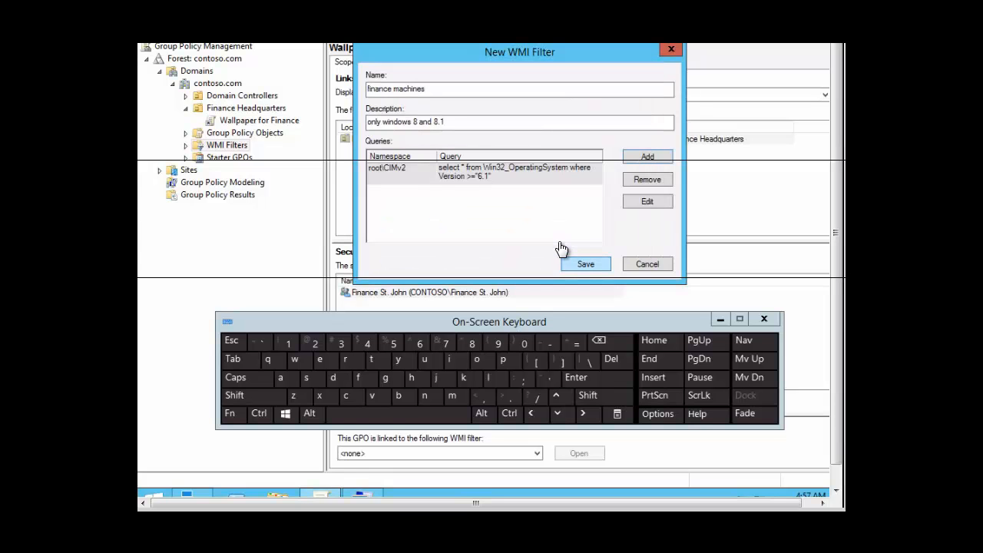
click(585, 264)
click(585, 264)
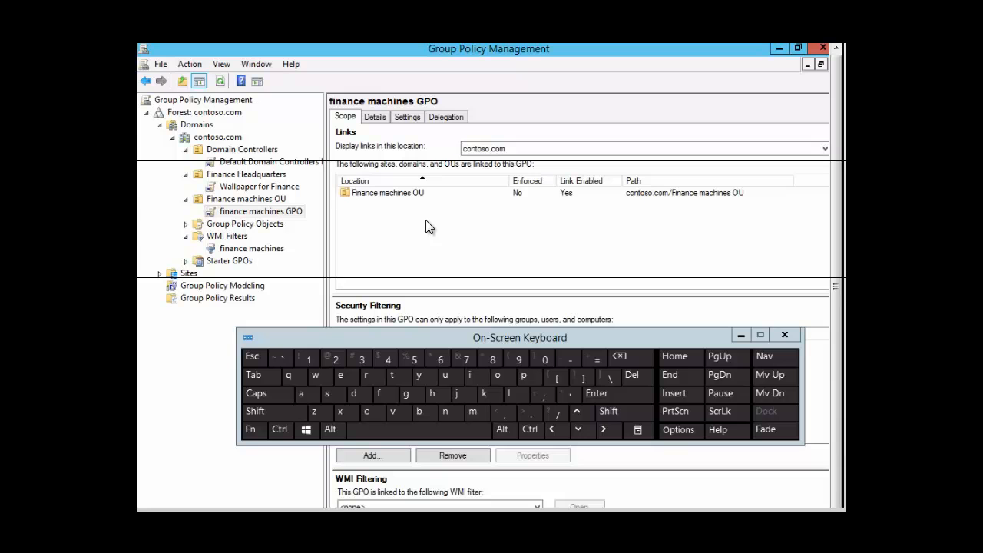
Link the finance machines WMI filter to the finance machines GPO under Finance machines OU and accept the change
click(265, 212)
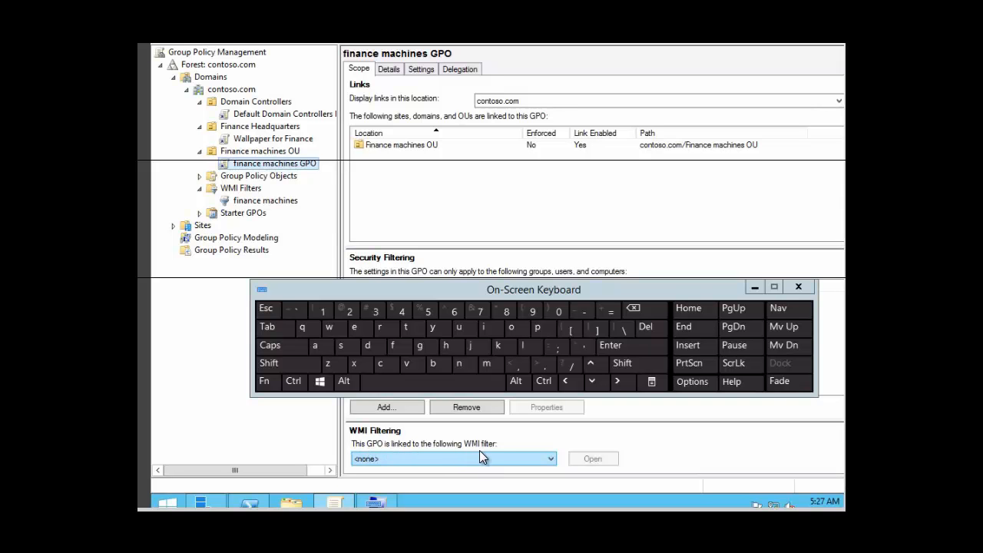
click(550, 460)
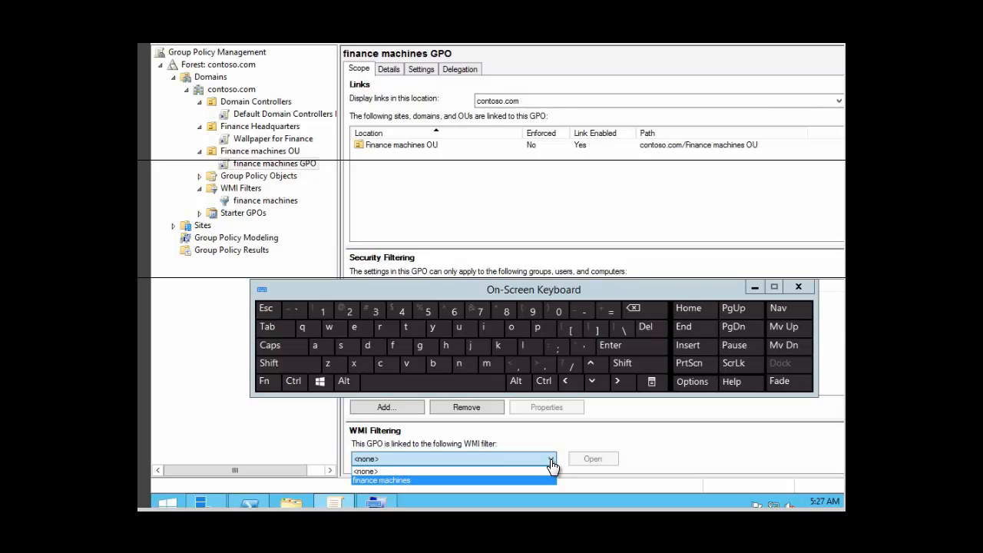
click(394, 480)
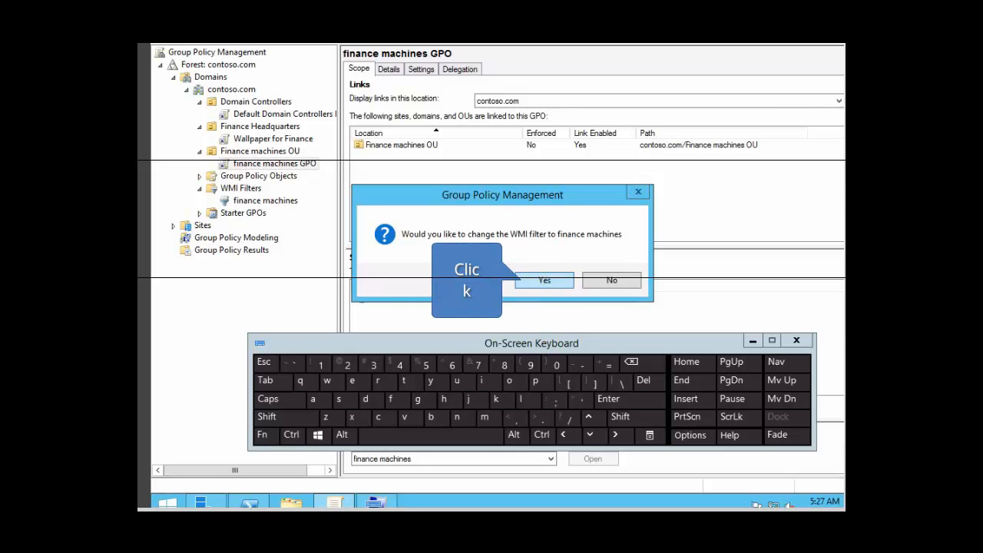
click(544, 281)
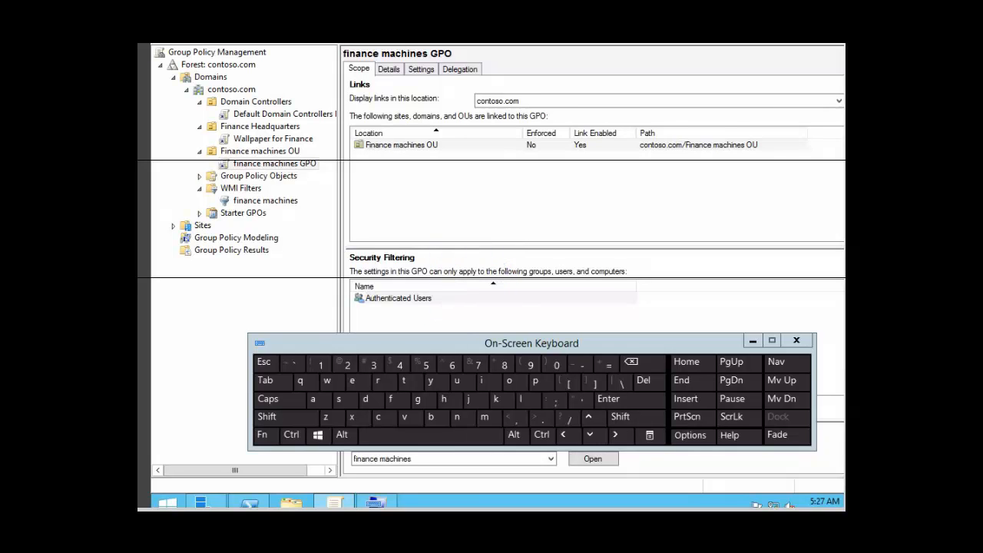